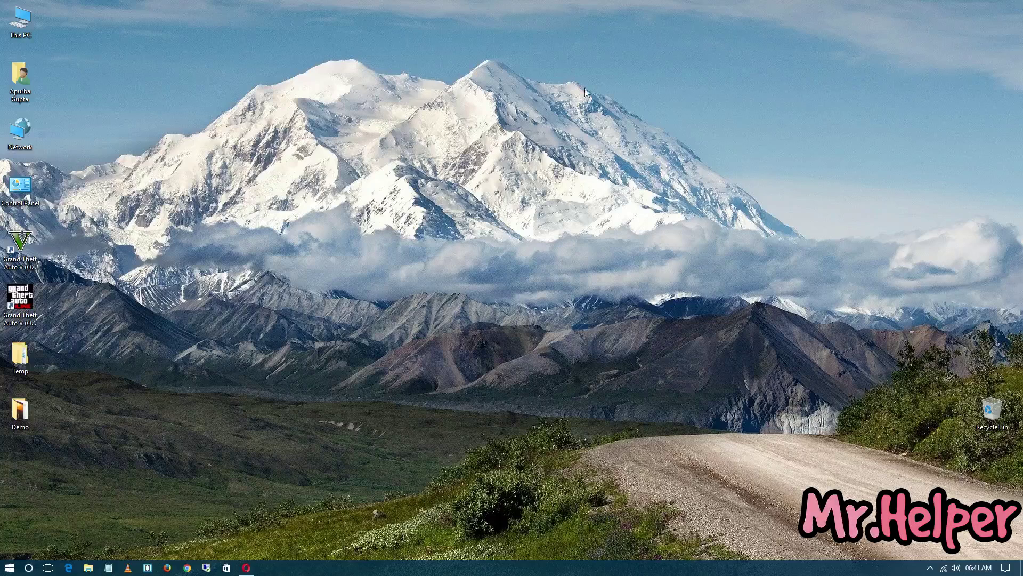
Step: Launch Opera from the taskbar to its Speed Dial start page
click(248, 568)
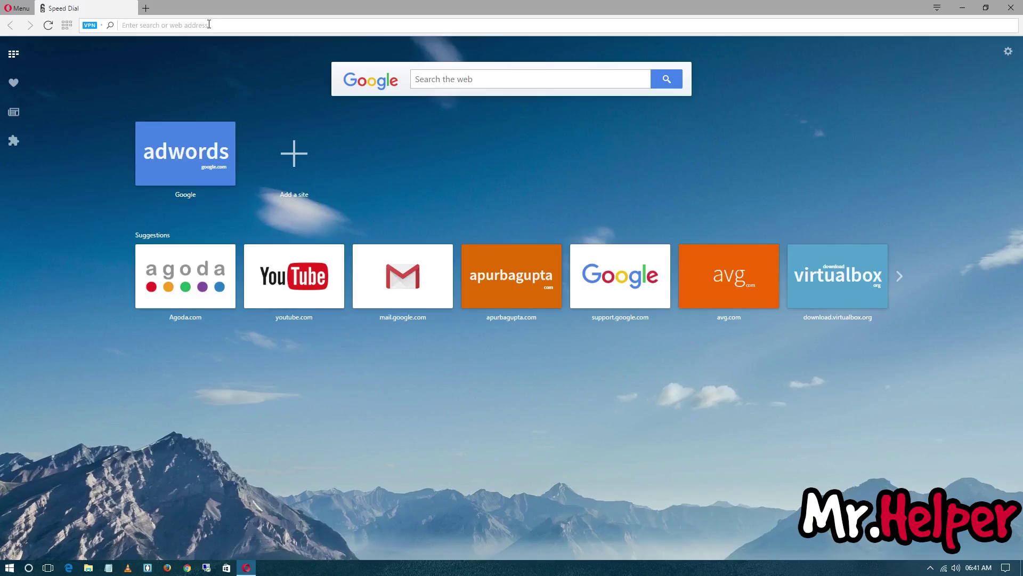
text(google.com)
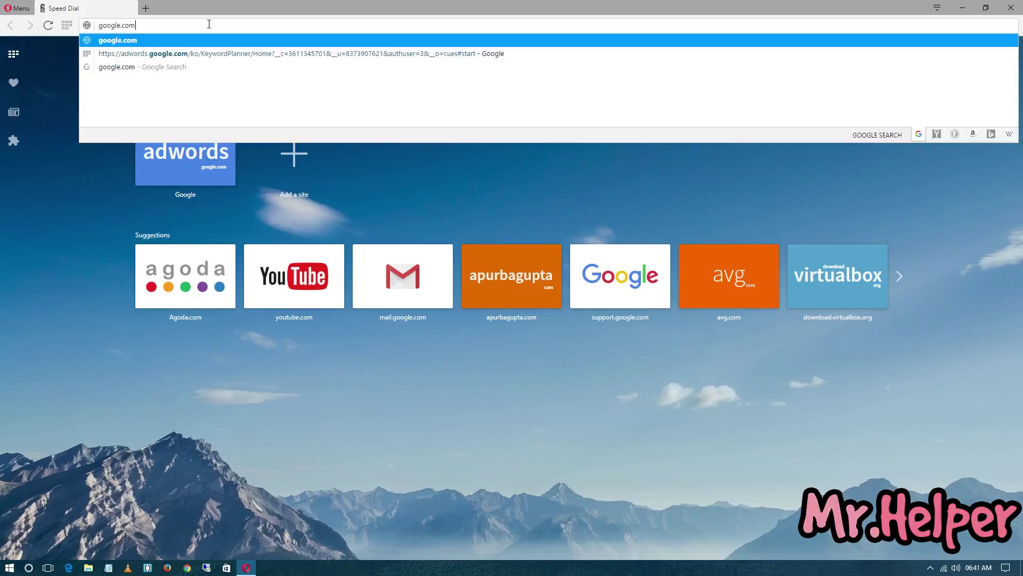
Step: Search Google for MKVToolNix, accepting the corrected spelling 'mkvtoolnix'
key(Return)
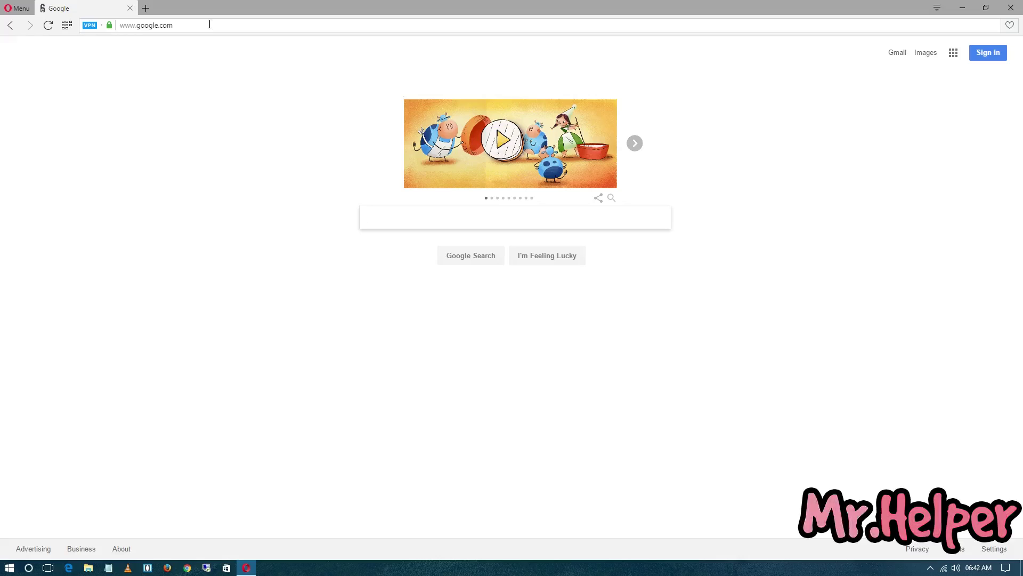
text(mkctoolnix)
key(Return)
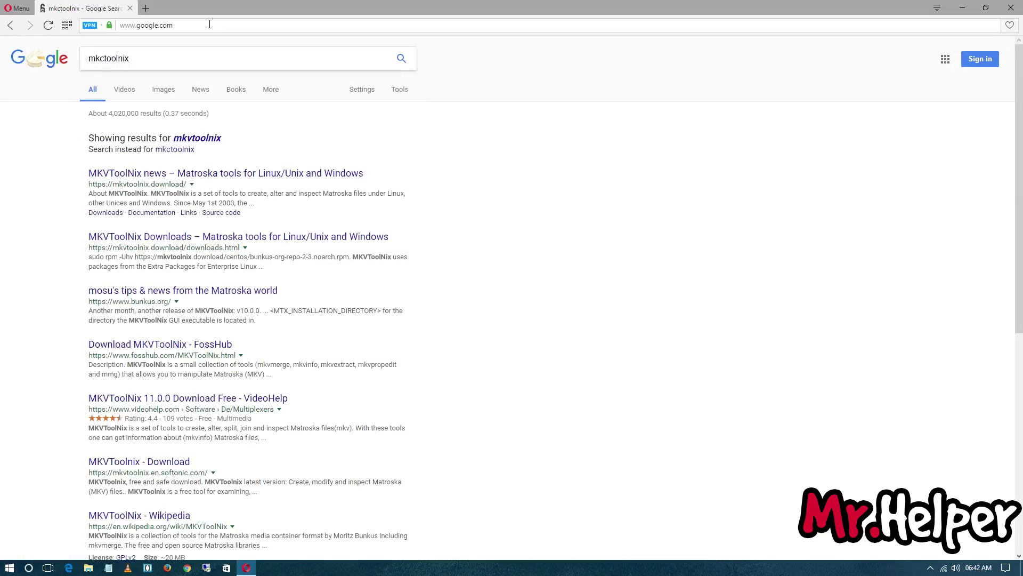
click(206, 139)
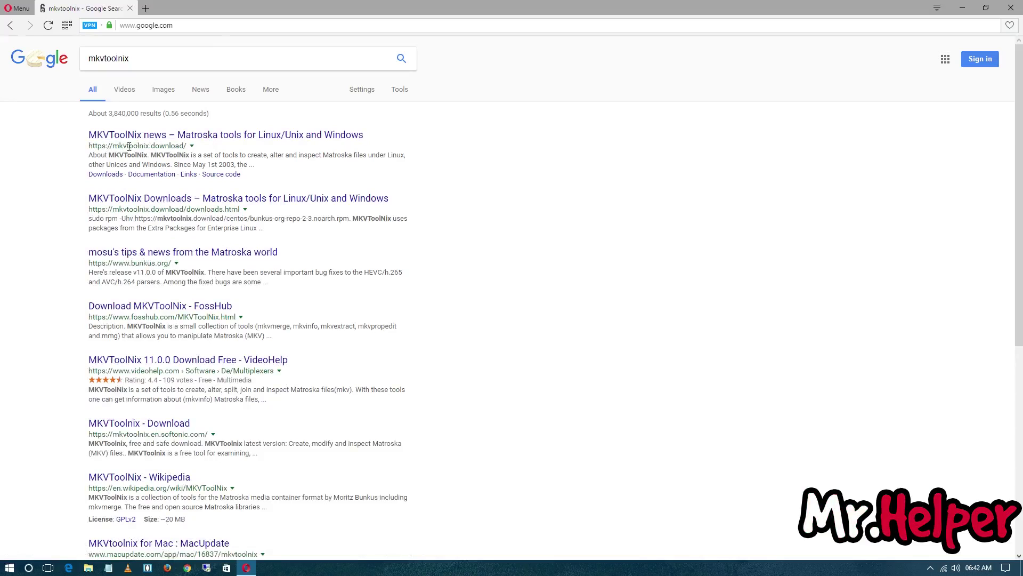
Step: Go to the official MKVToolNix site's Windows downloads section
click(169, 136)
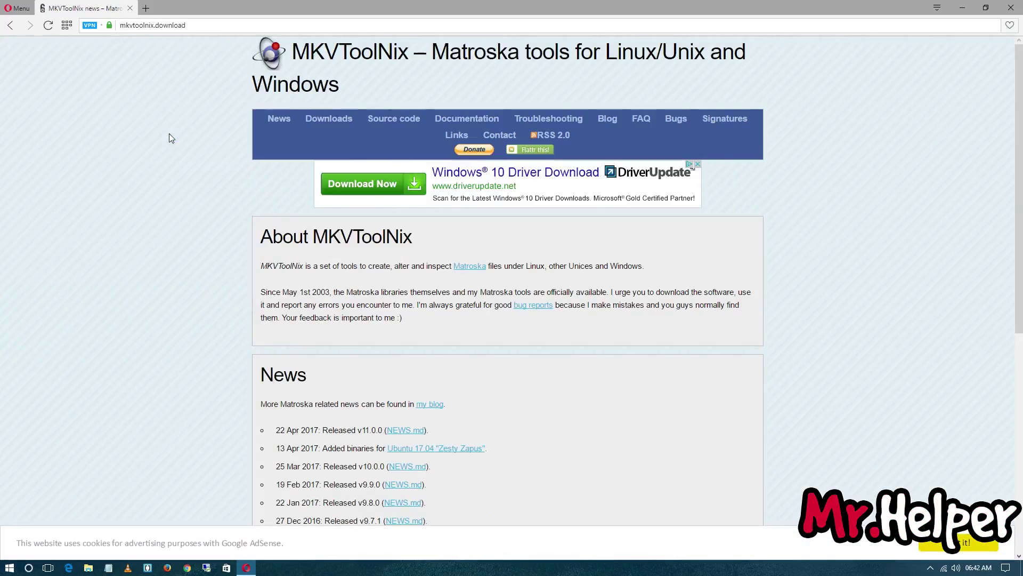
click(334, 126)
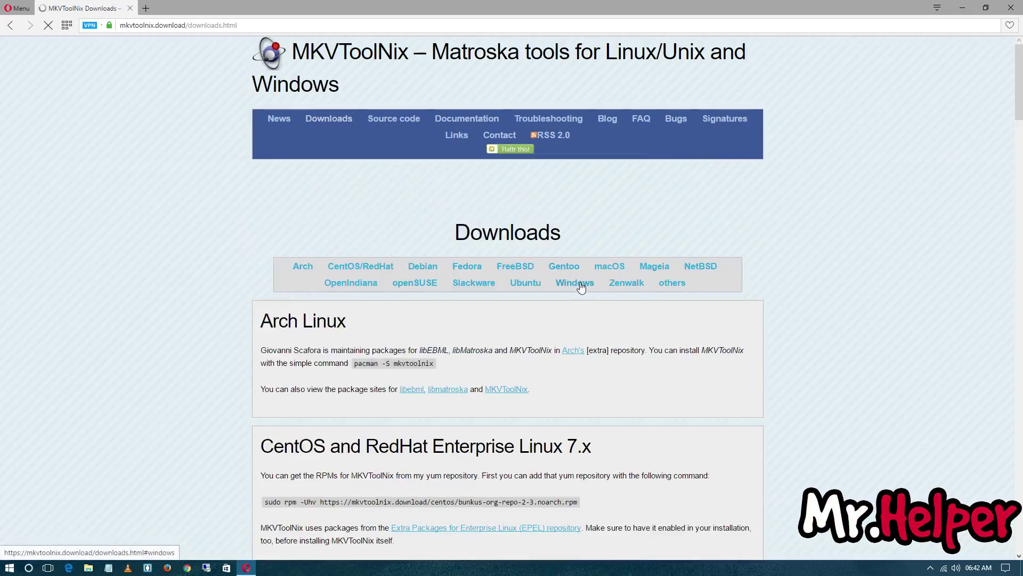
click(579, 283)
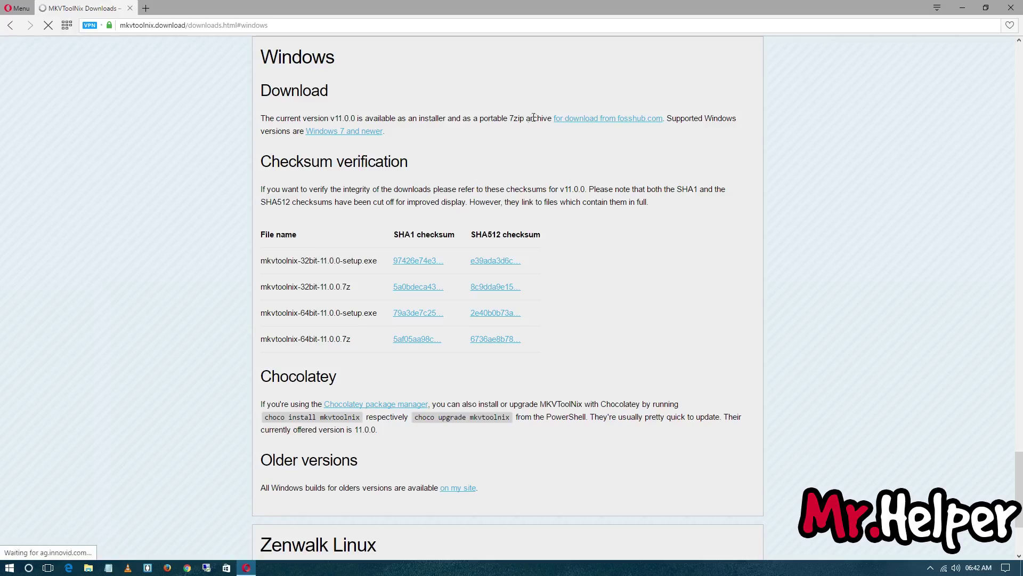
Step: Open the FossHub download link in a new tab, view it, then minimize Opera
right_click(568, 120)
click(580, 125)
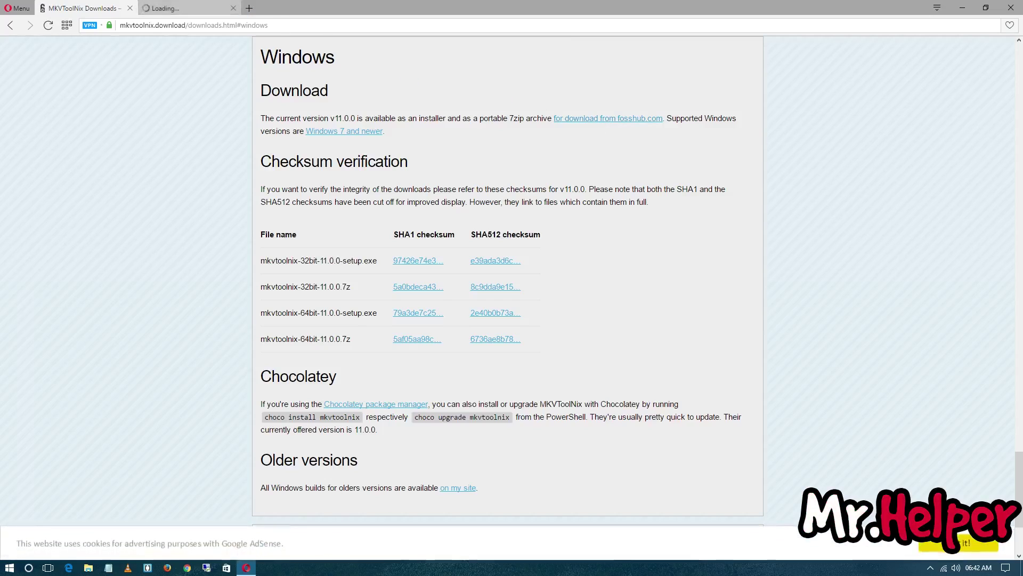
click(184, 8)
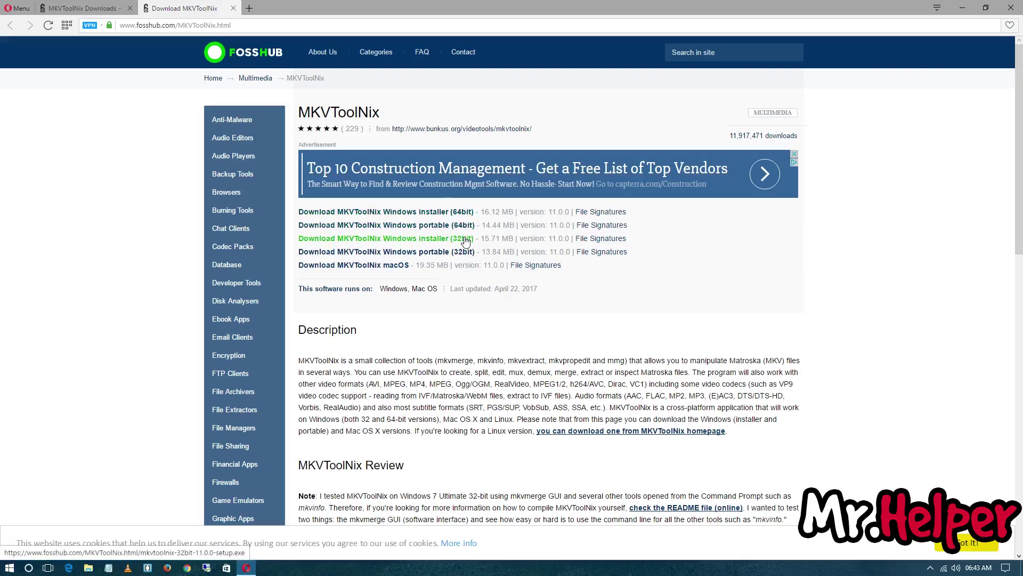
click(963, 8)
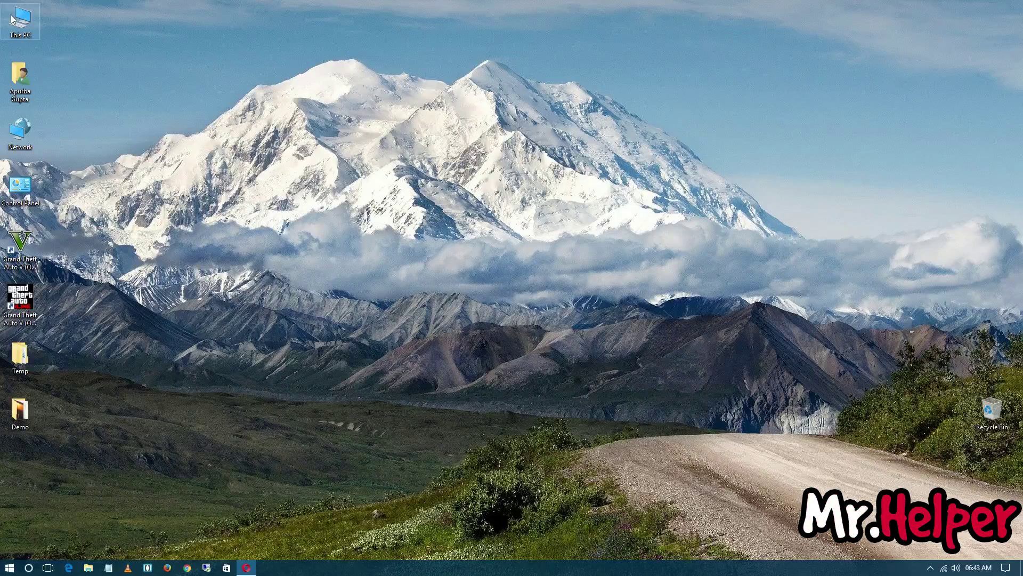
Step: View This PC's System properties to confirm 64-bit Windows, then return to FossHub
double_click(12, 17)
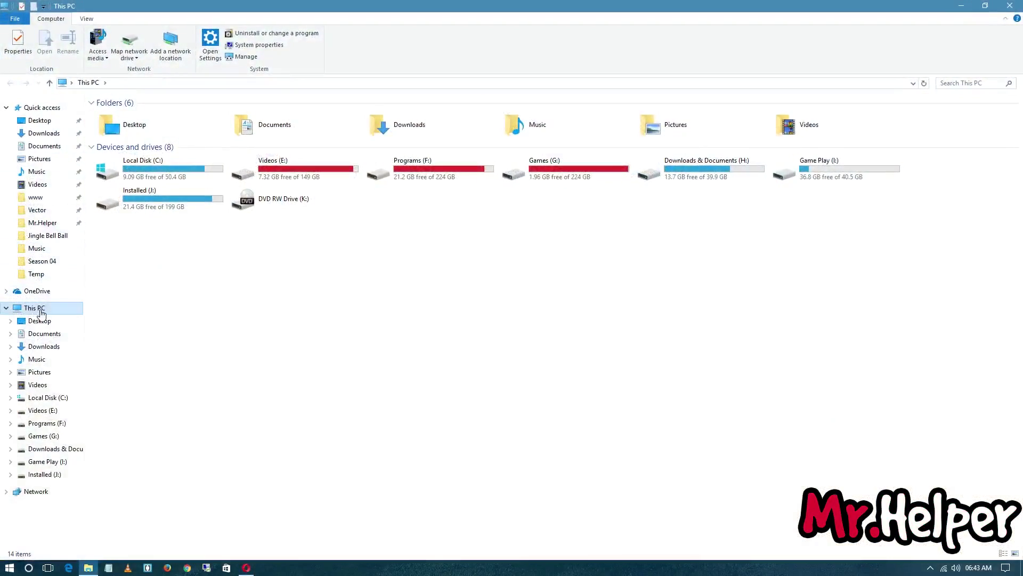
right_click(40, 313)
click(91, 461)
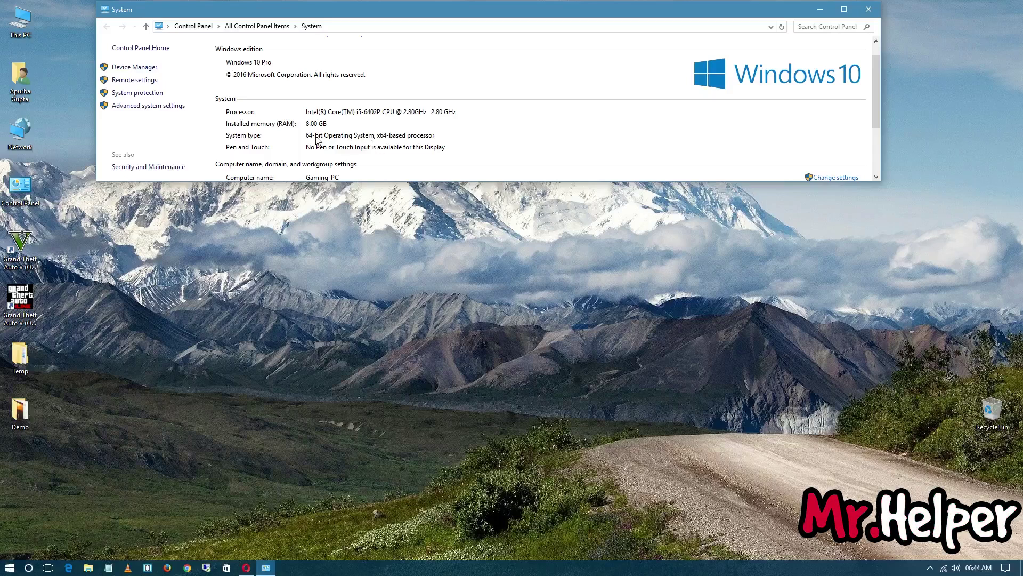
click(247, 568)
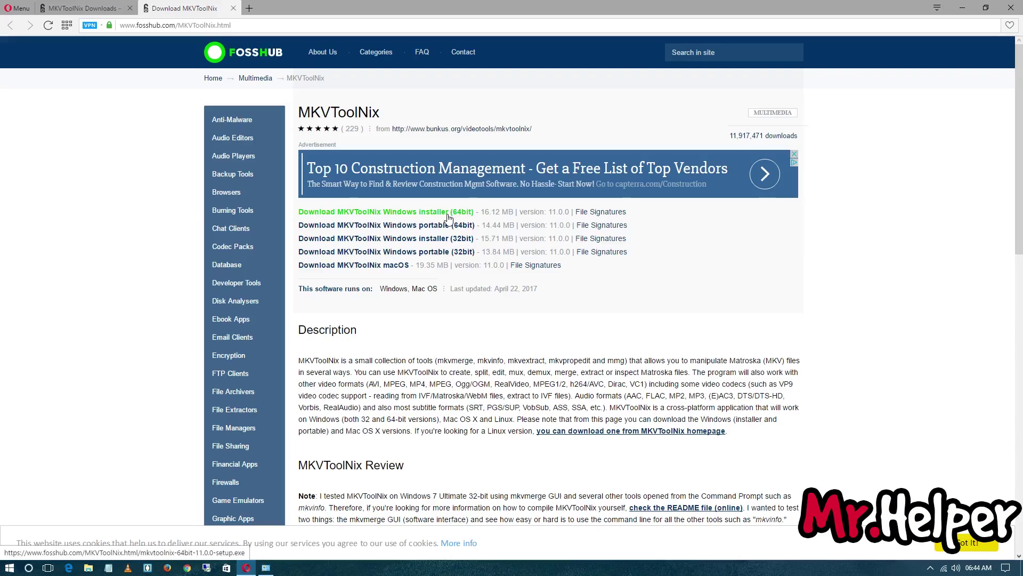
Step: Download the 64-bit MKVToolNix Windows installer via IDM and dismiss the completion dialog
click(448, 218)
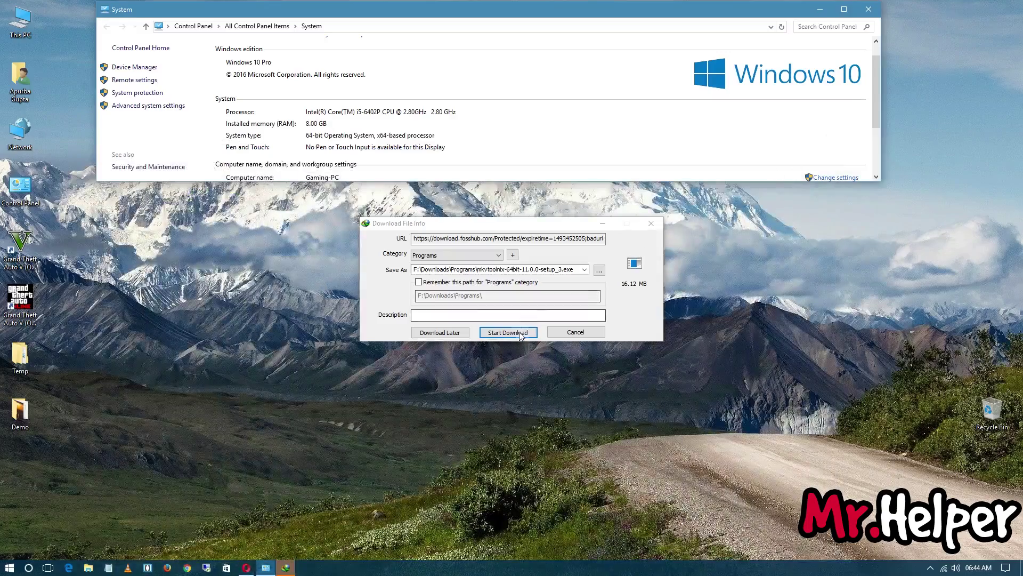
click(878, 8)
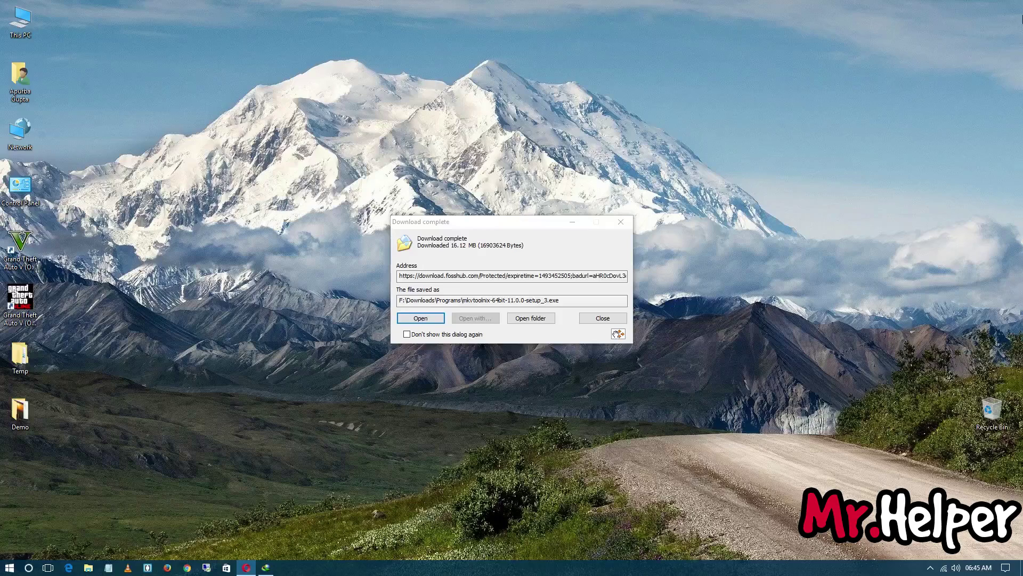
click(610, 333)
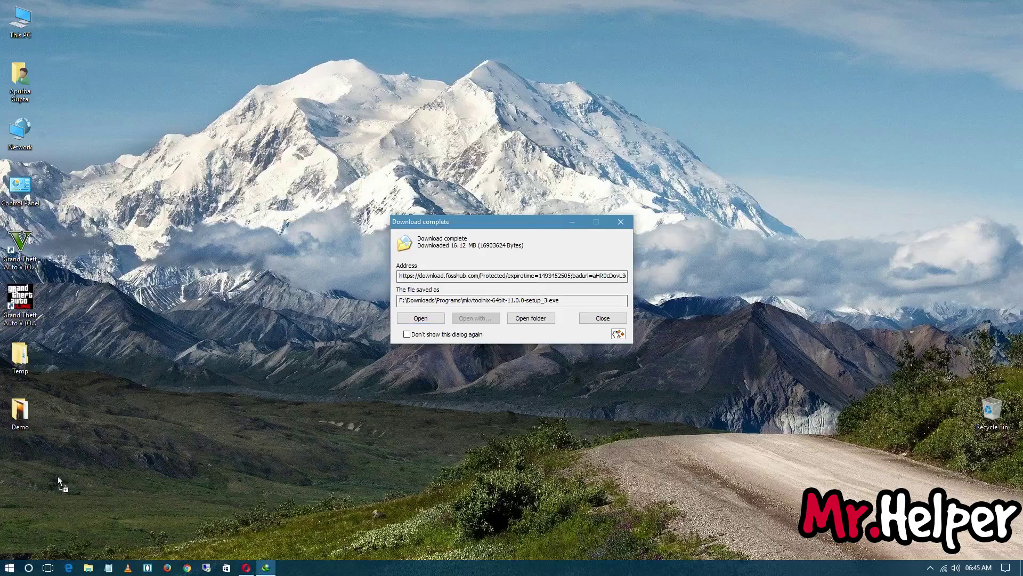
click(617, 223)
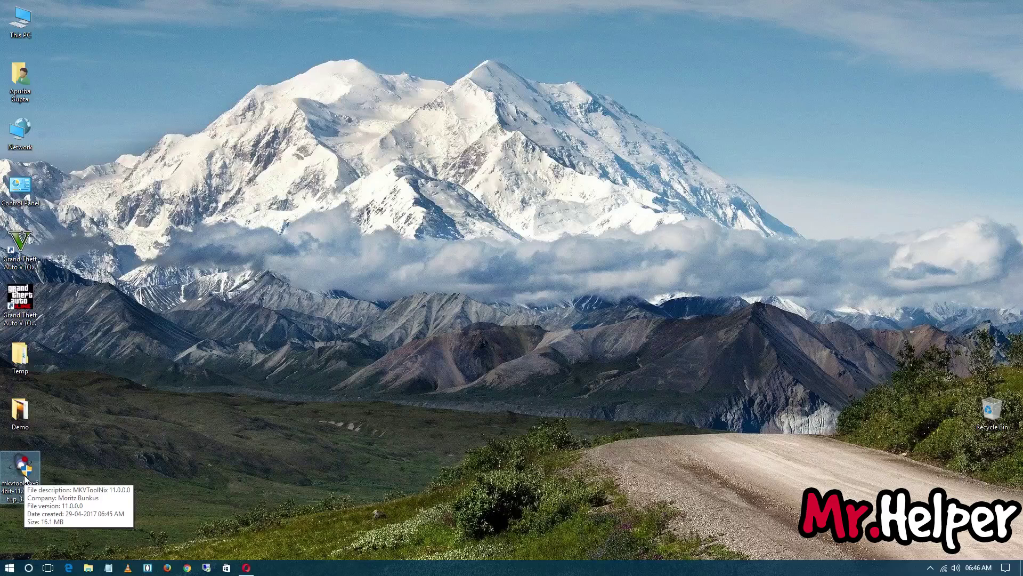
Step: Launch the MKVToolNix setup from the desktop in English and pass the welcome page
click(25, 480)
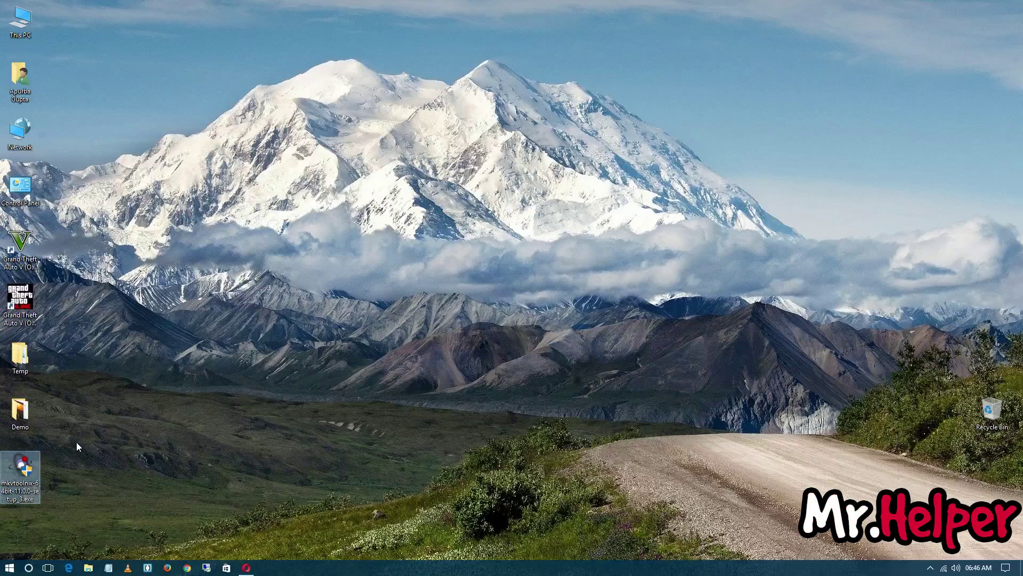
double_click(25, 472)
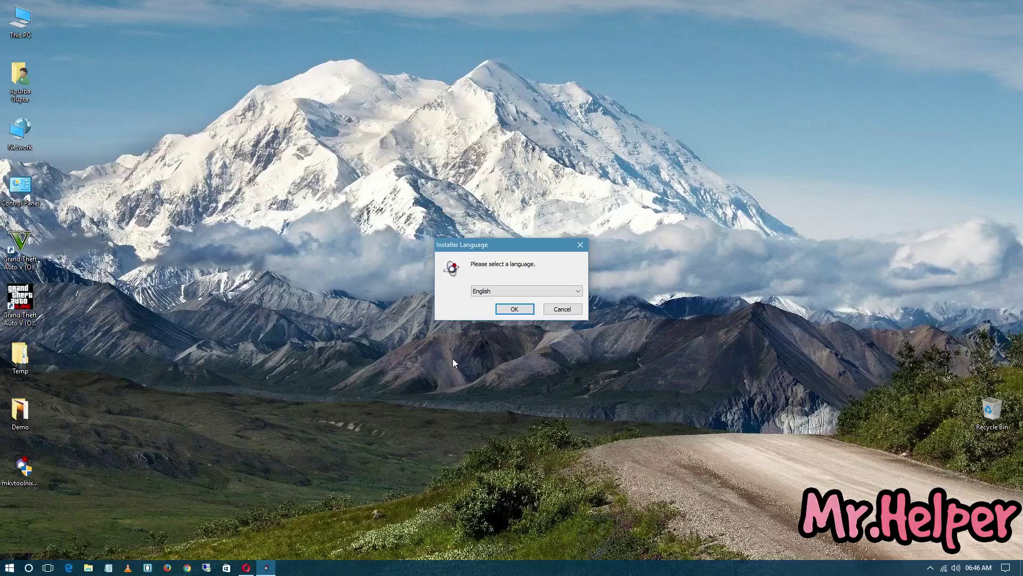
click(507, 310)
click(572, 371)
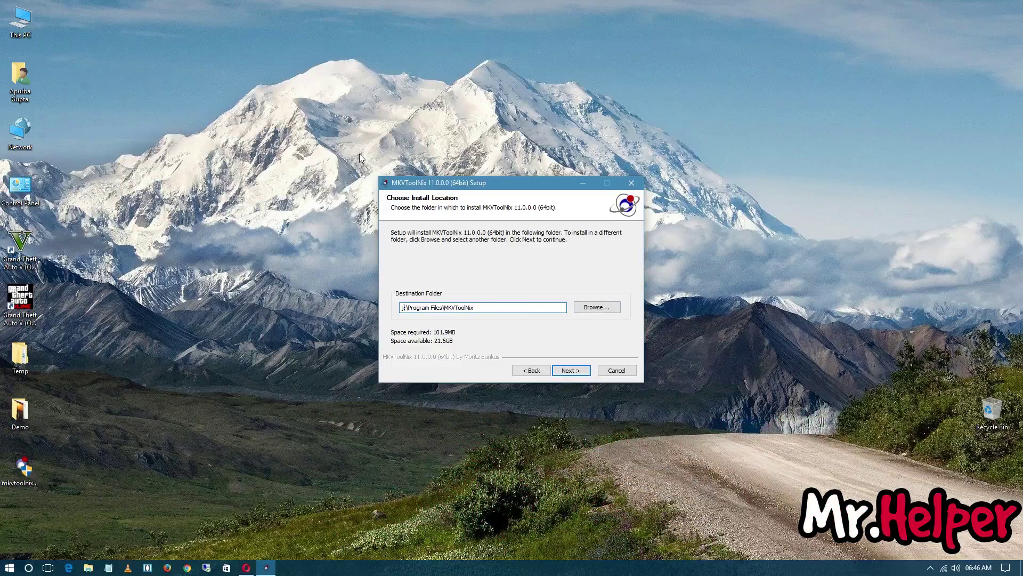
Step: Install with default location and Start Menu folder, adding a desktop shortcut
click(570, 370)
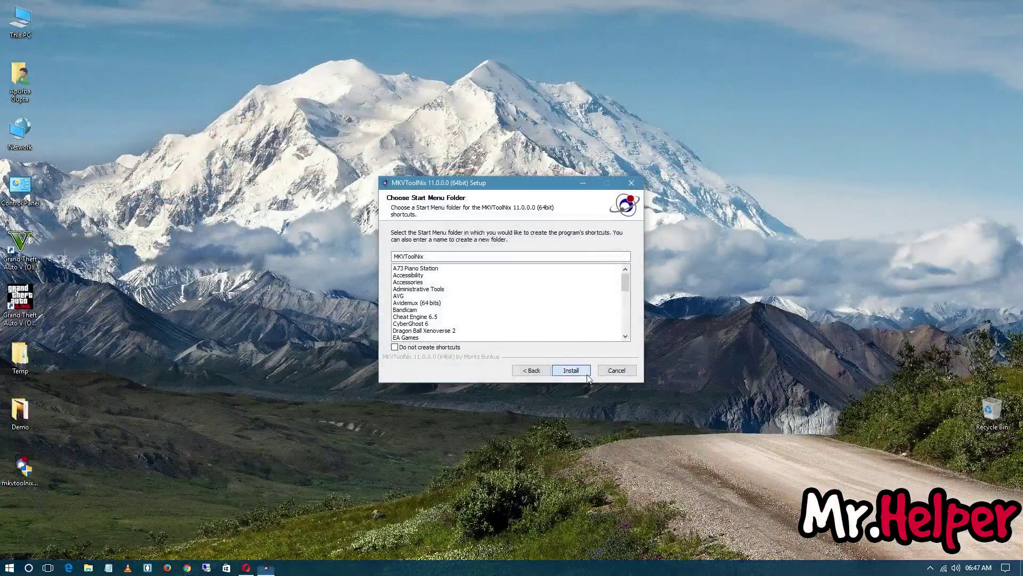
click(572, 370)
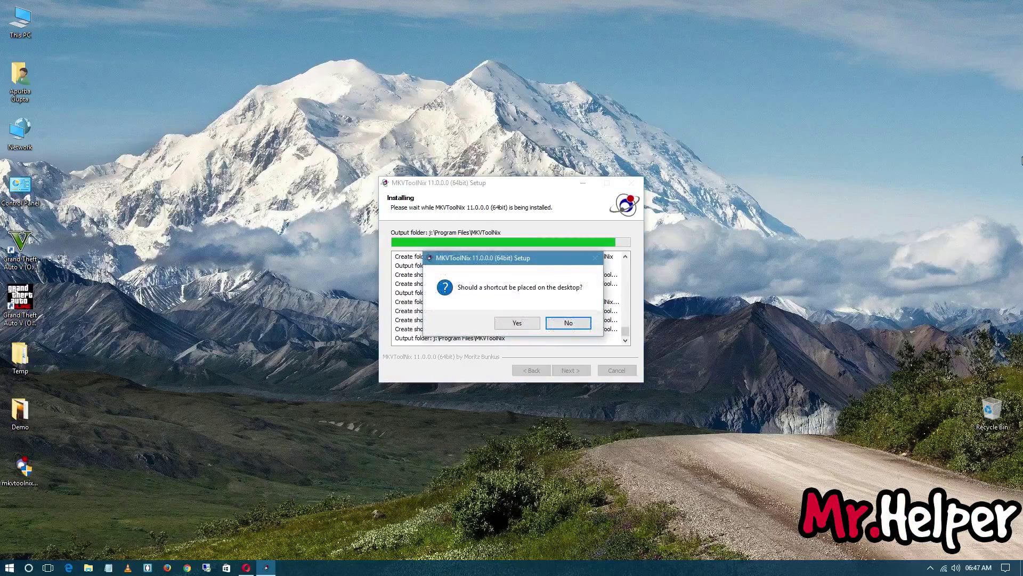
click(504, 325)
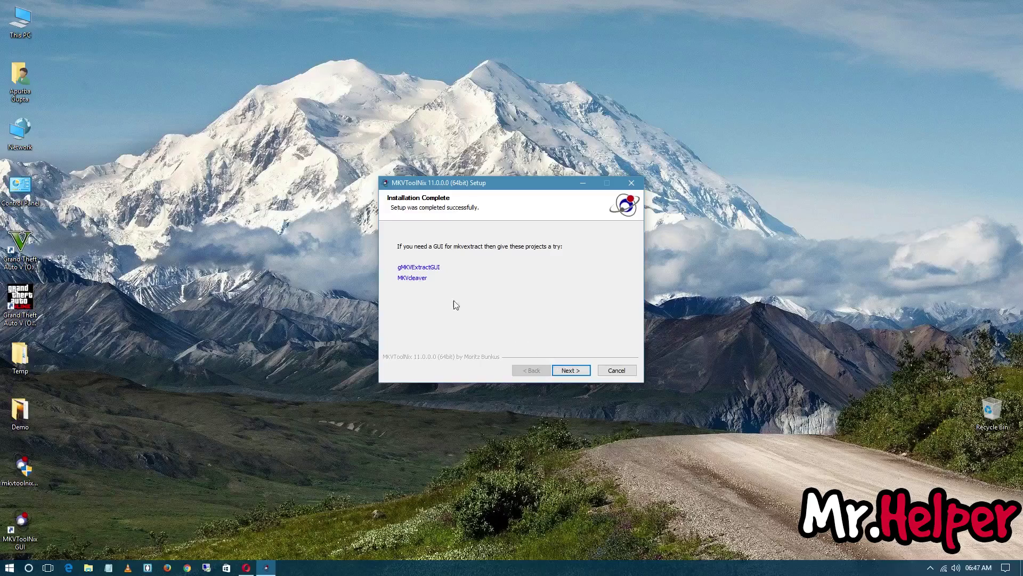
Step: Load the MKVCleaver project page in Opera using the address from the installer's link
click(413, 278)
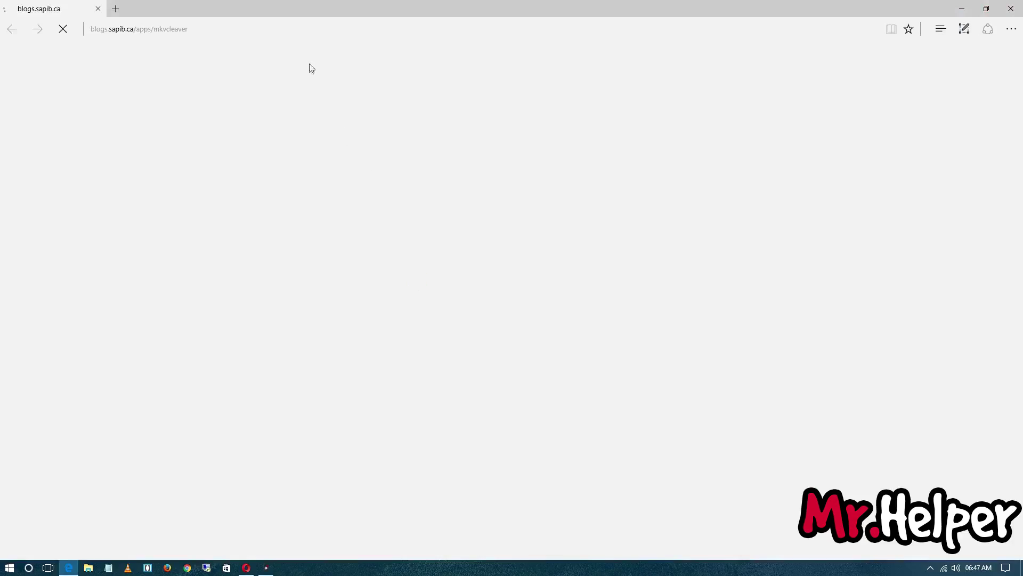
click(296, 32)
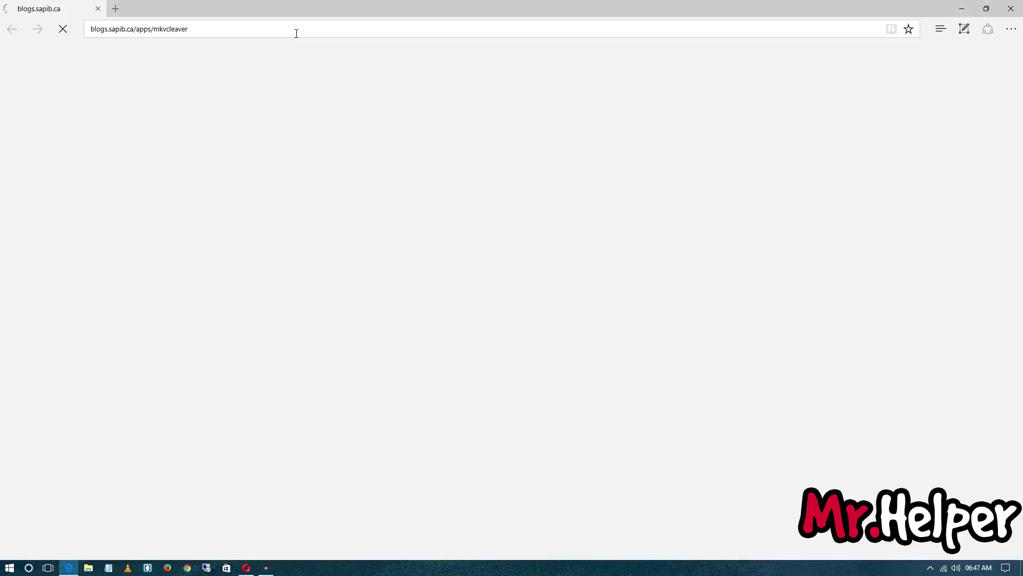
key(BackSpace)
click(1021, 6)
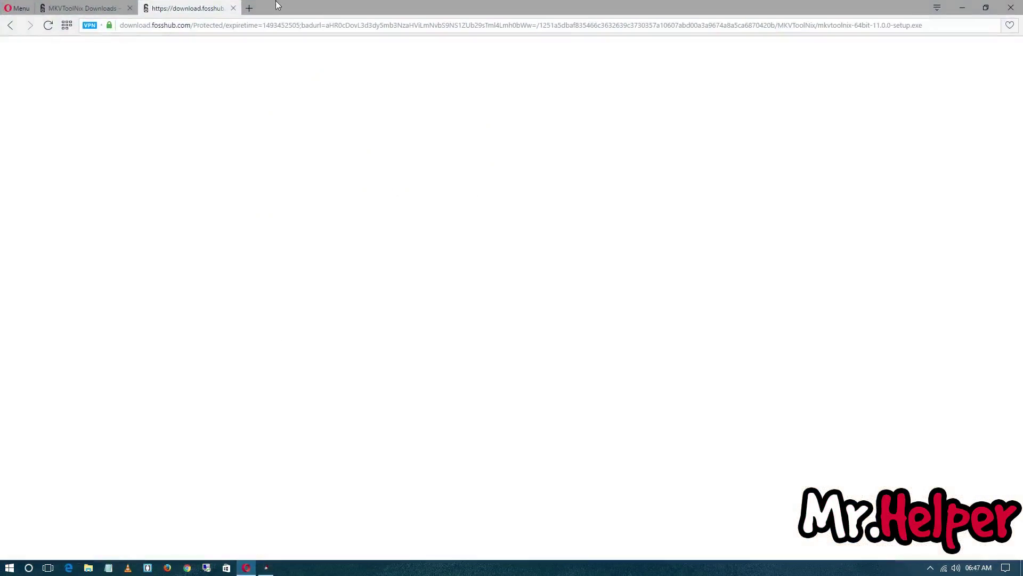
click(246, 25)
text(http://blogs.sapib.ca/apps/mkvcleaver/)
key(Return)
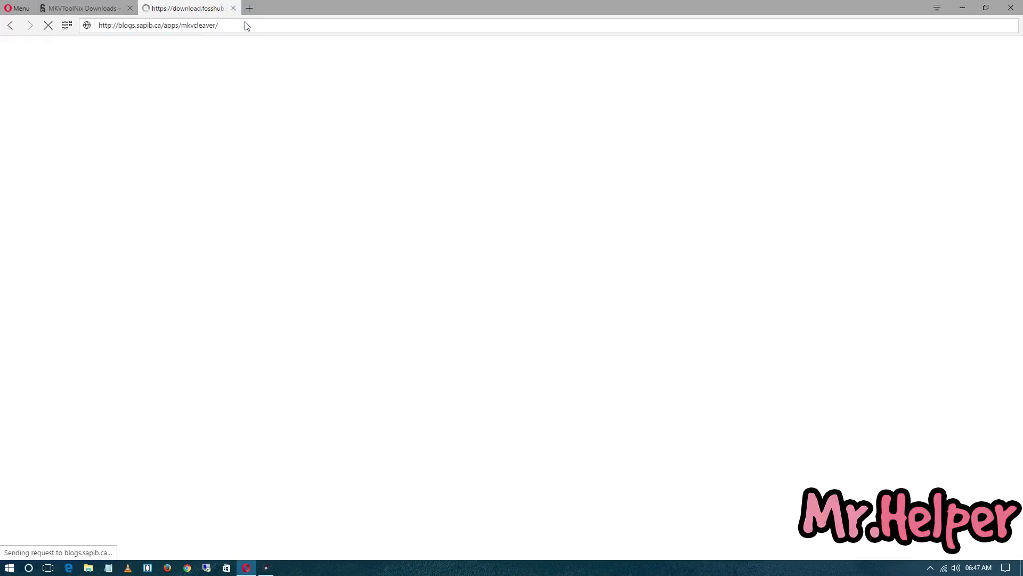
Step: Finish the MKVToolNix setup and go to the MKVCleaver downloads page
click(266, 568)
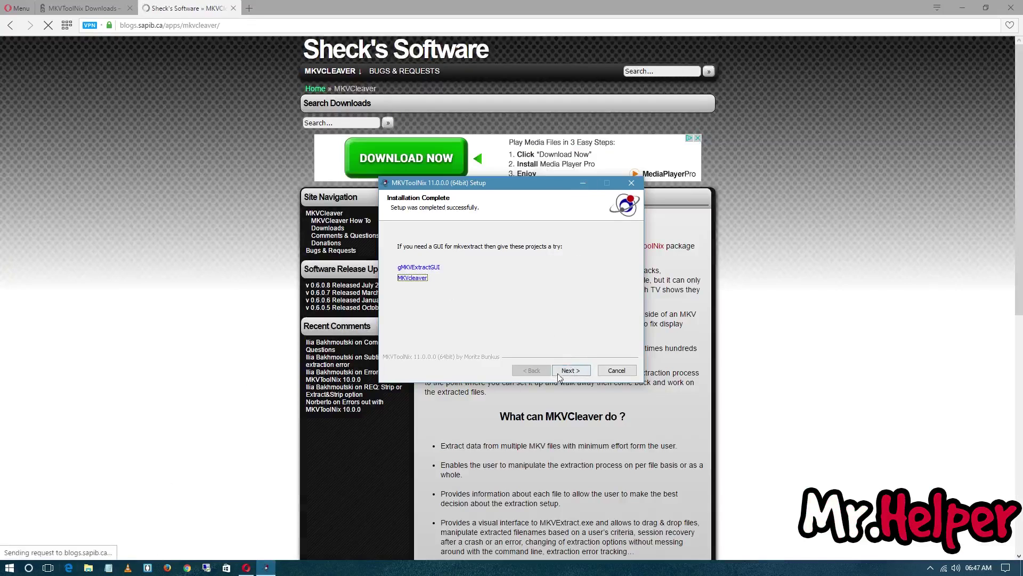
click(567, 370)
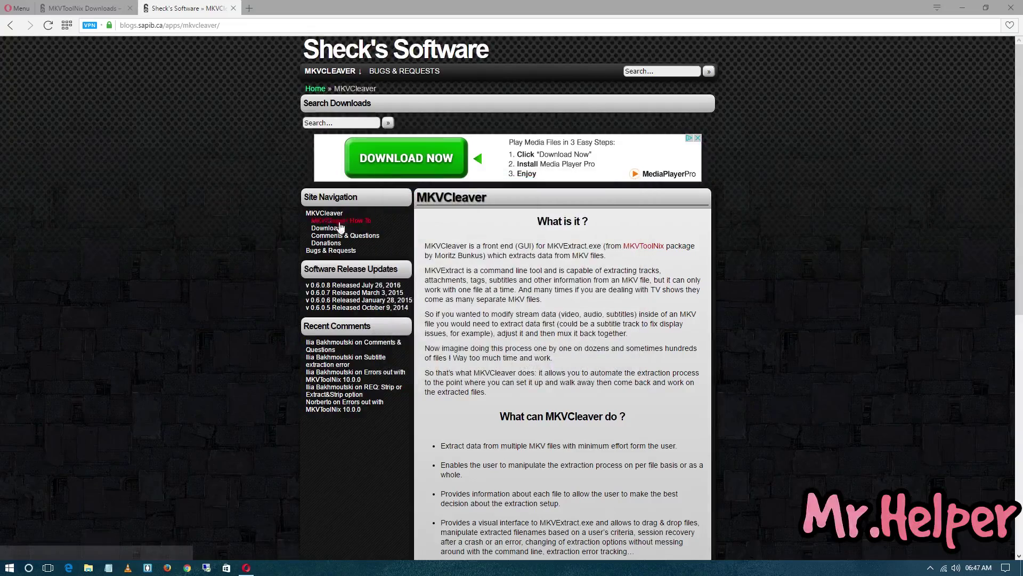
click(333, 231)
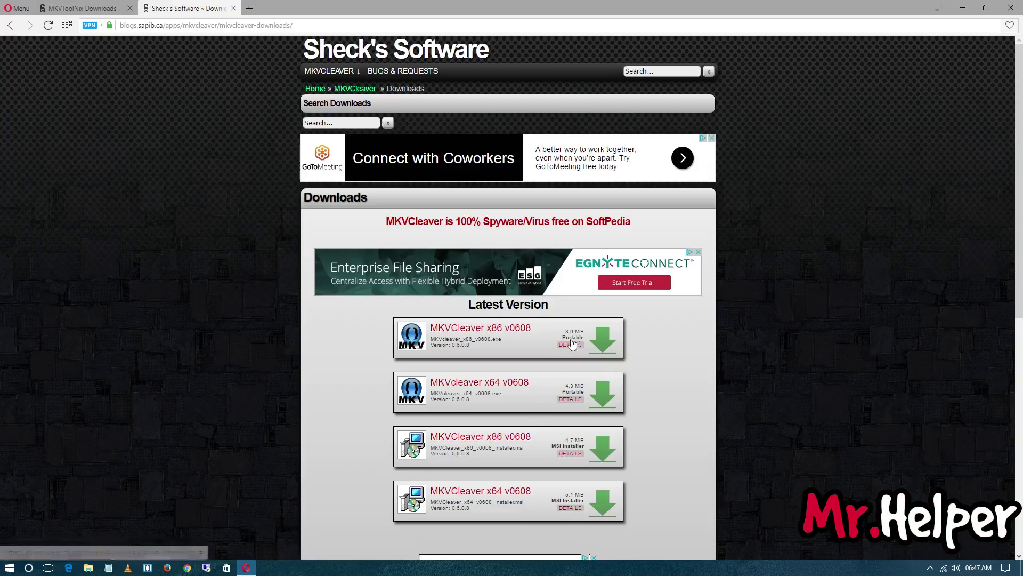
scroll(408, 472, down, 1)
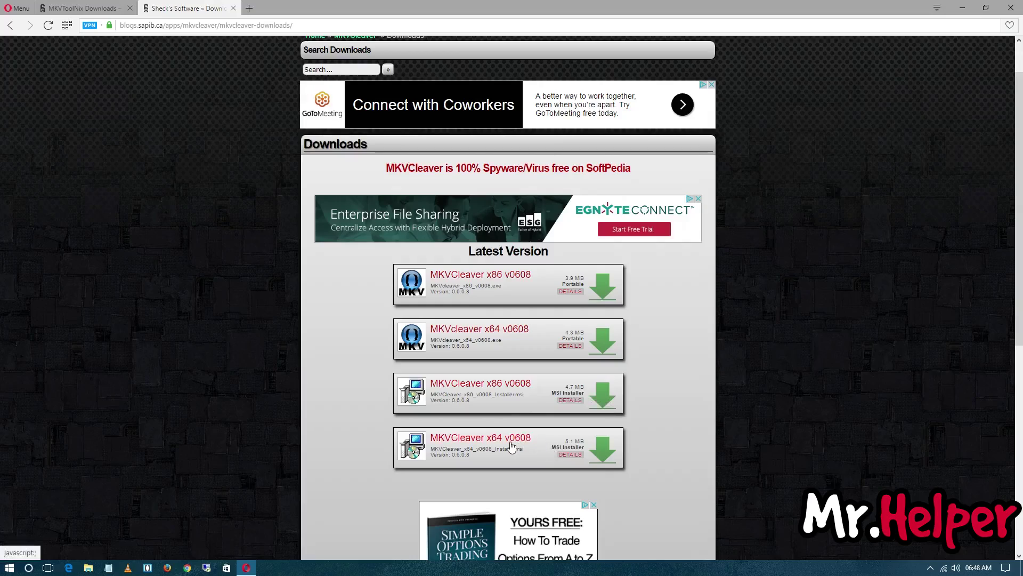
Step: Start downloading the MKVCleaver x64 v0608 MSI installer with IDM
click(608, 447)
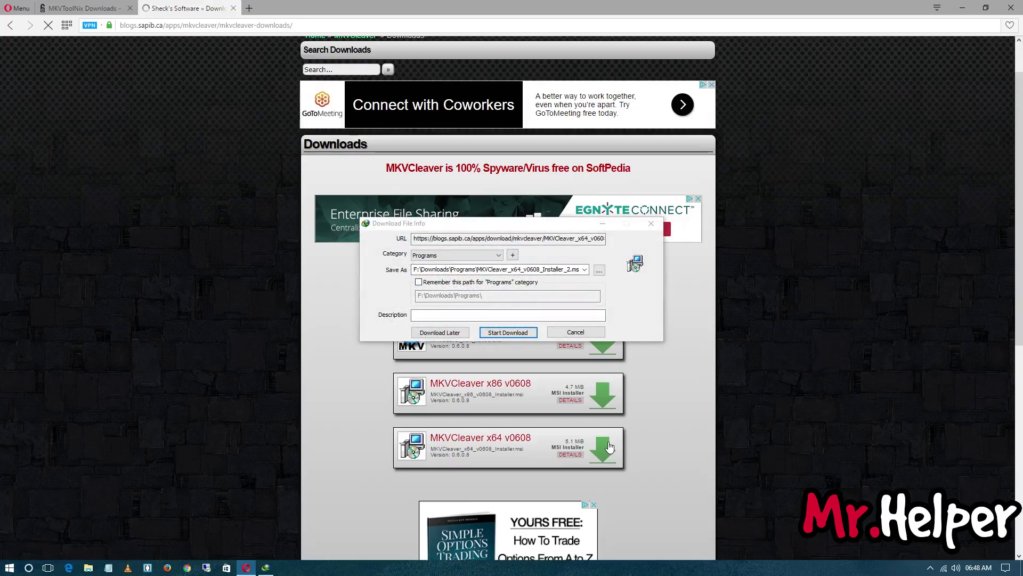
click(959, 9)
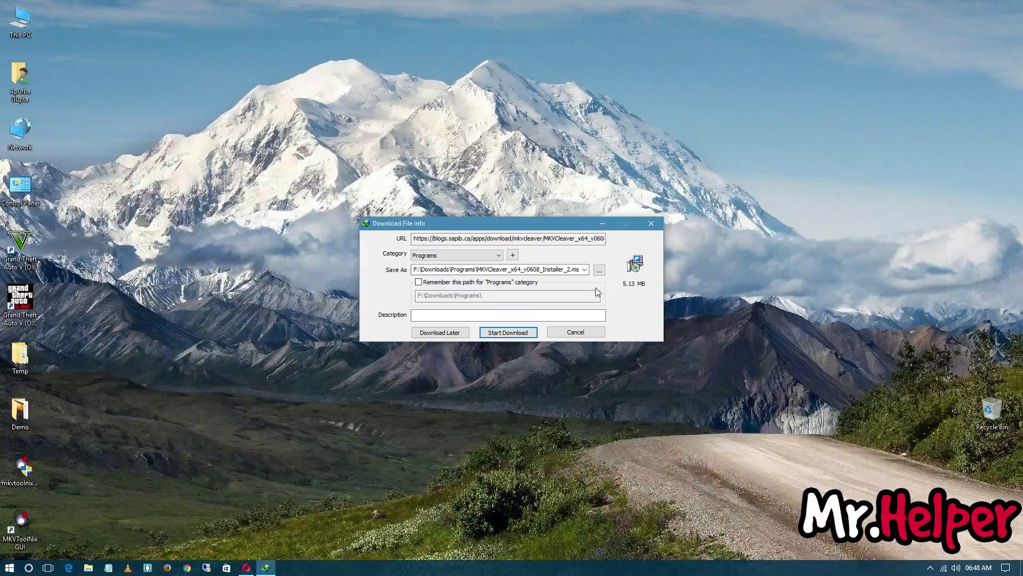
click(508, 332)
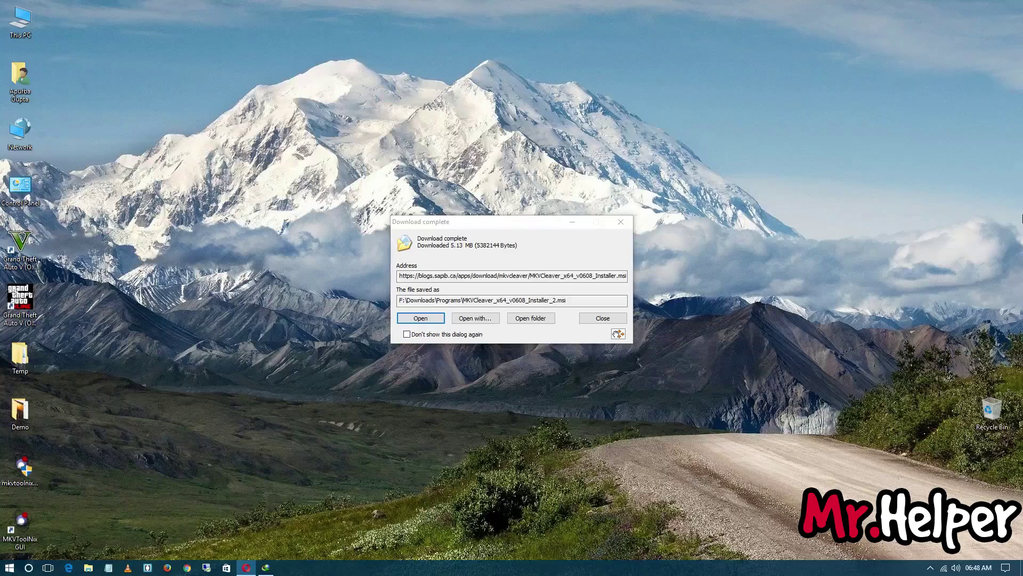
Step: Drag the downloaded MKVCleaver installer onto the desktop and close the notice
click(612, 338)
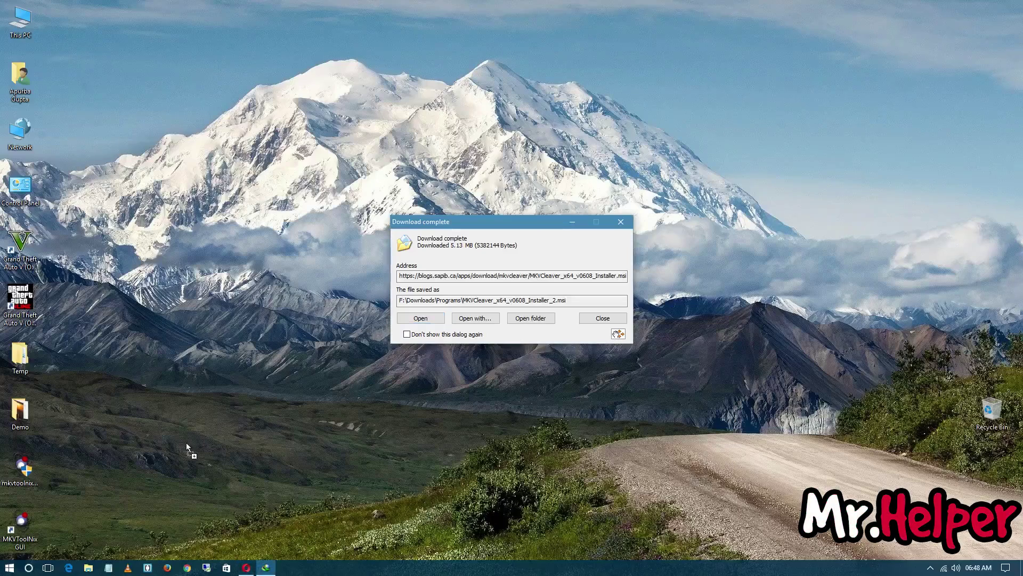
drag(62, 496, 70, 540)
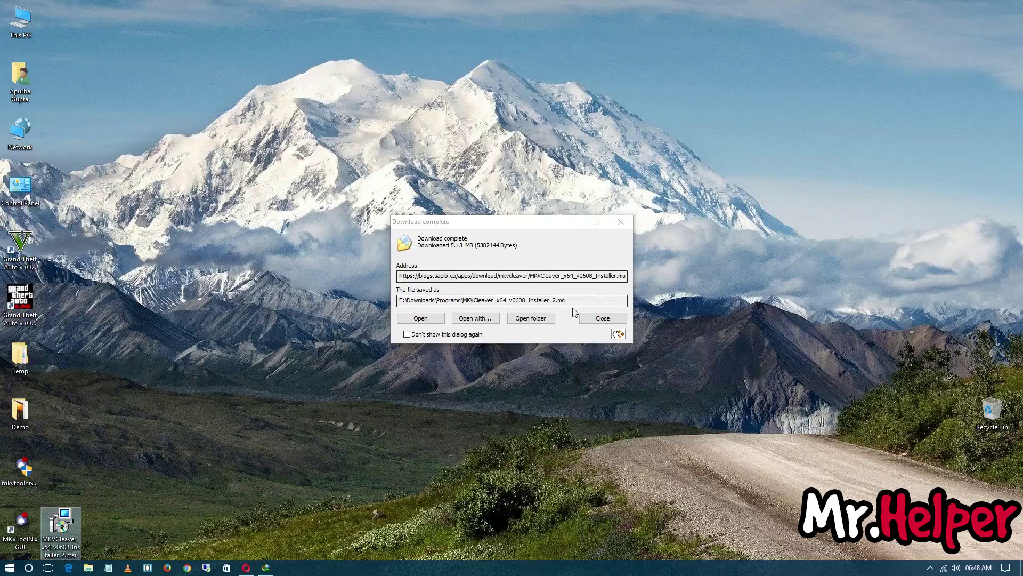
click(602, 317)
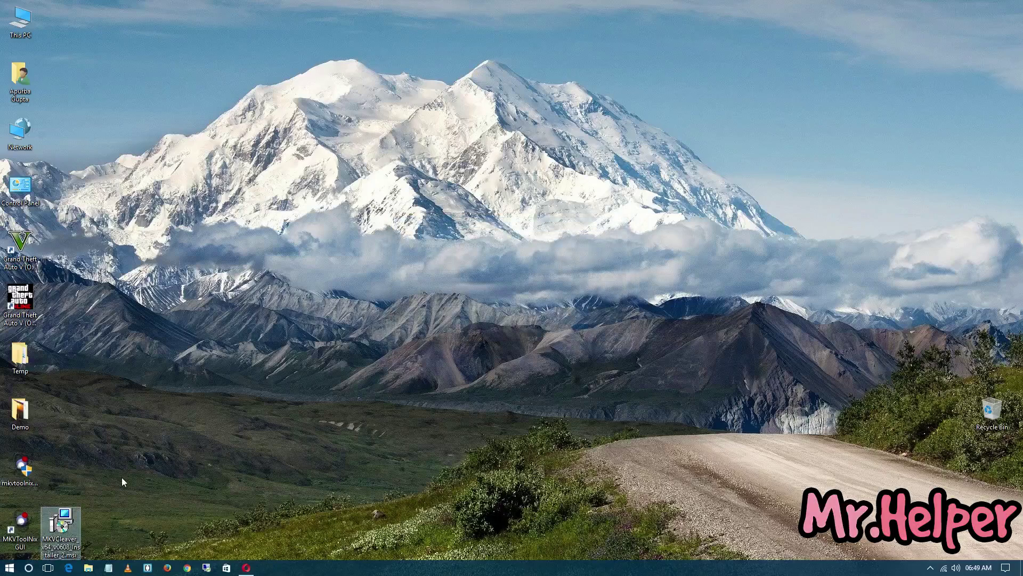
click(71, 489)
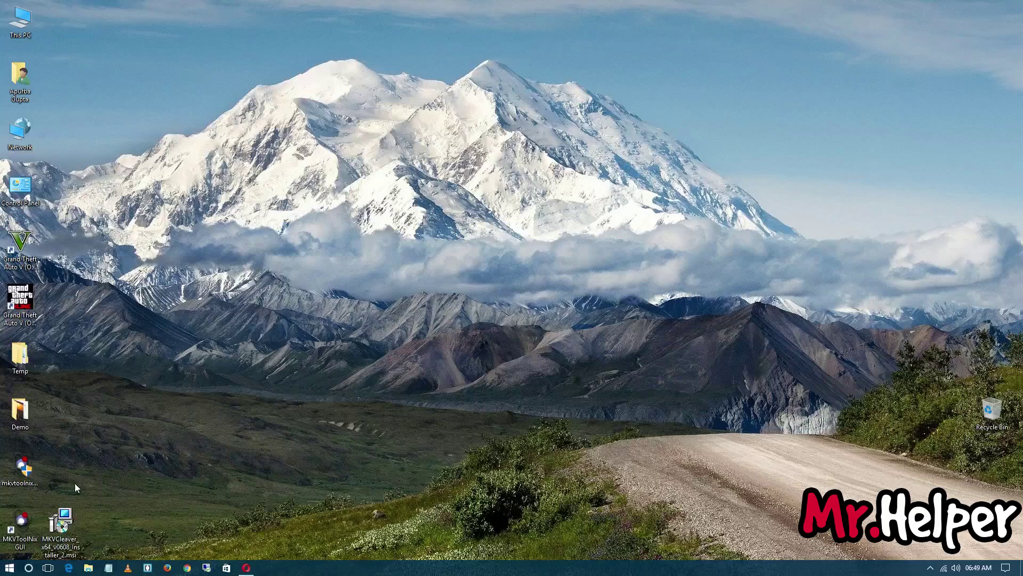
Step: Open the MKVToolNix GUI shortcut's file location and show it as large icons
right_click(24, 522)
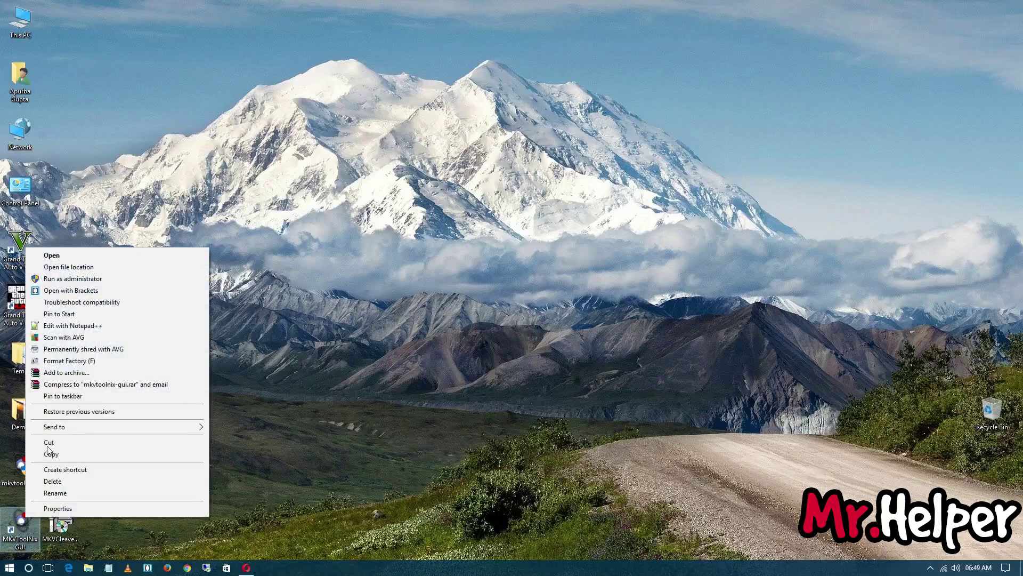
click(105, 265)
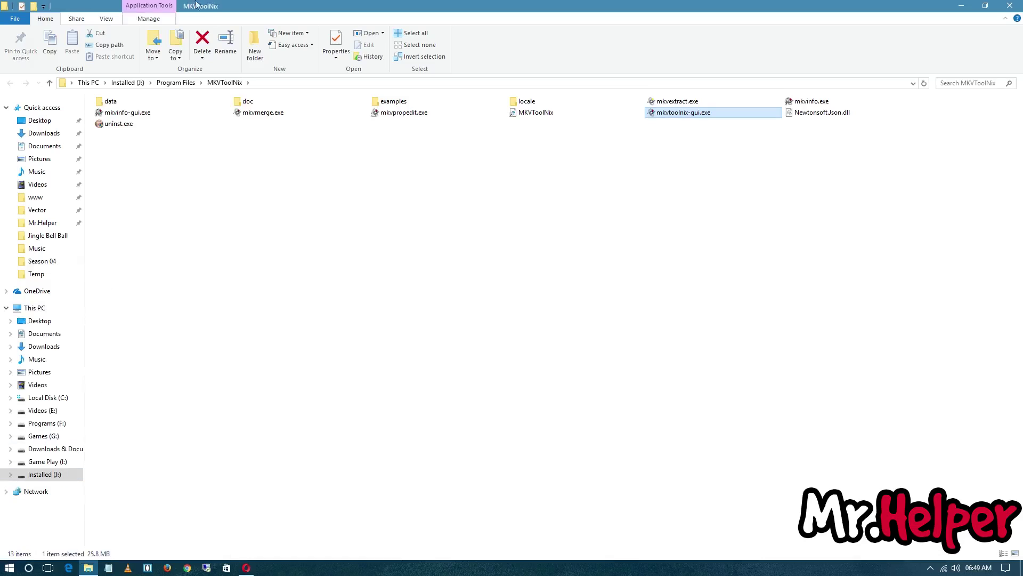
click(106, 20)
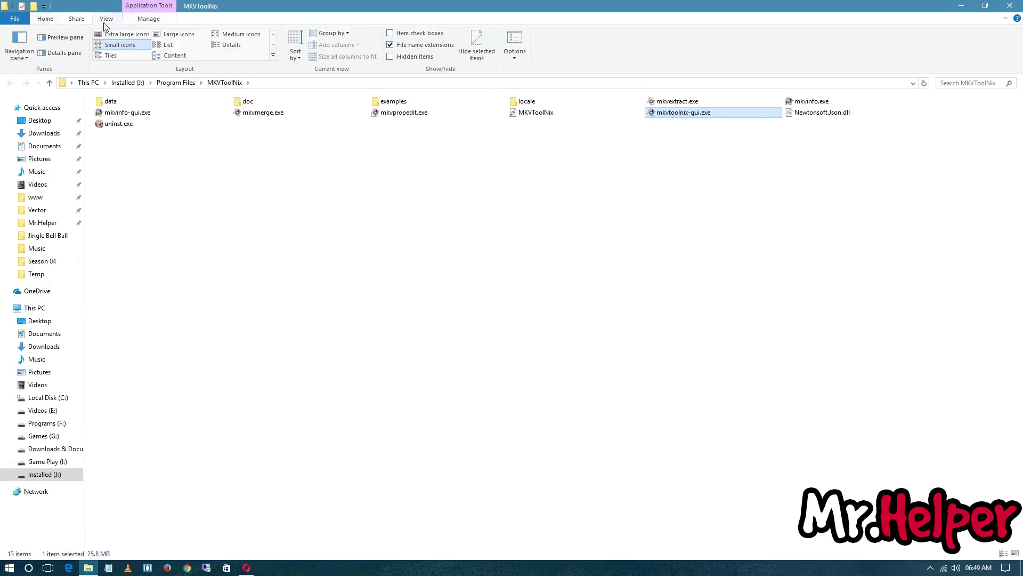
click(179, 34)
click(400, 240)
mouse_move(419, 6)
mouse_down()
mouse_move(447, 29)
mouse_move(665, 111)
mouse_up()
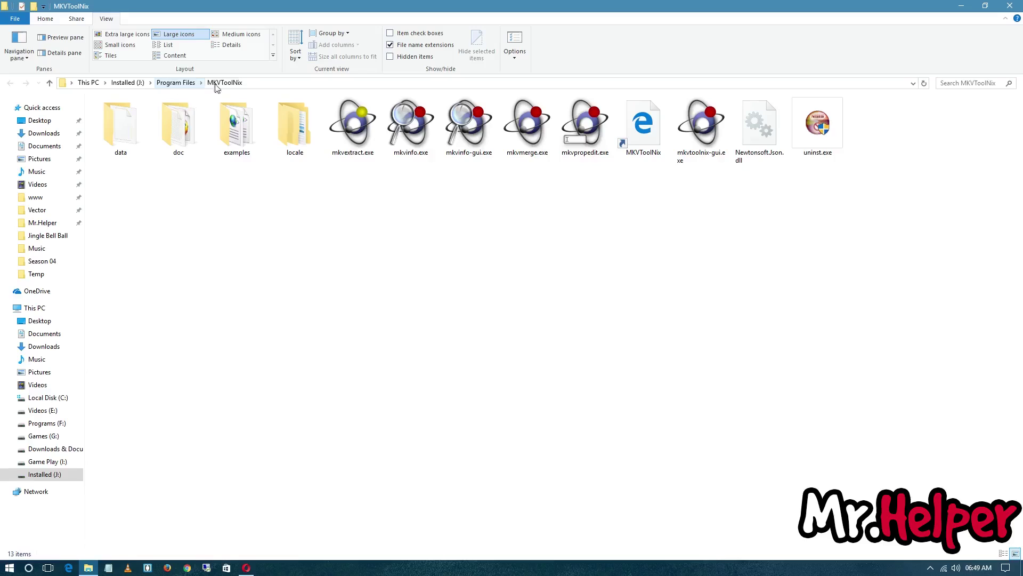
Step: Copy the folder path J:\Program Files\MKVToolNix from the address bar and close Explorer
click(256, 84)
right_click(257, 84)
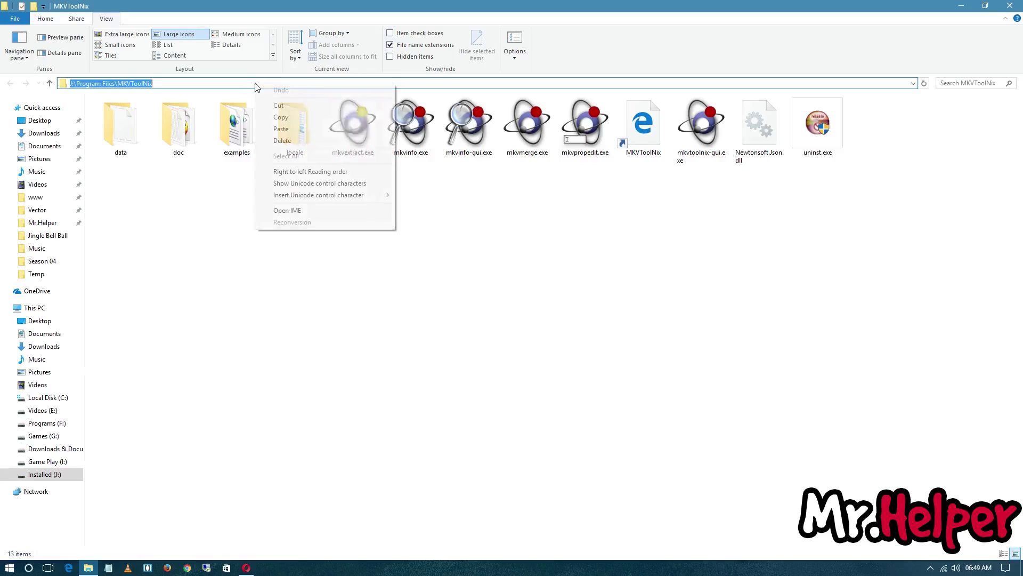
click(281, 117)
click(960, 6)
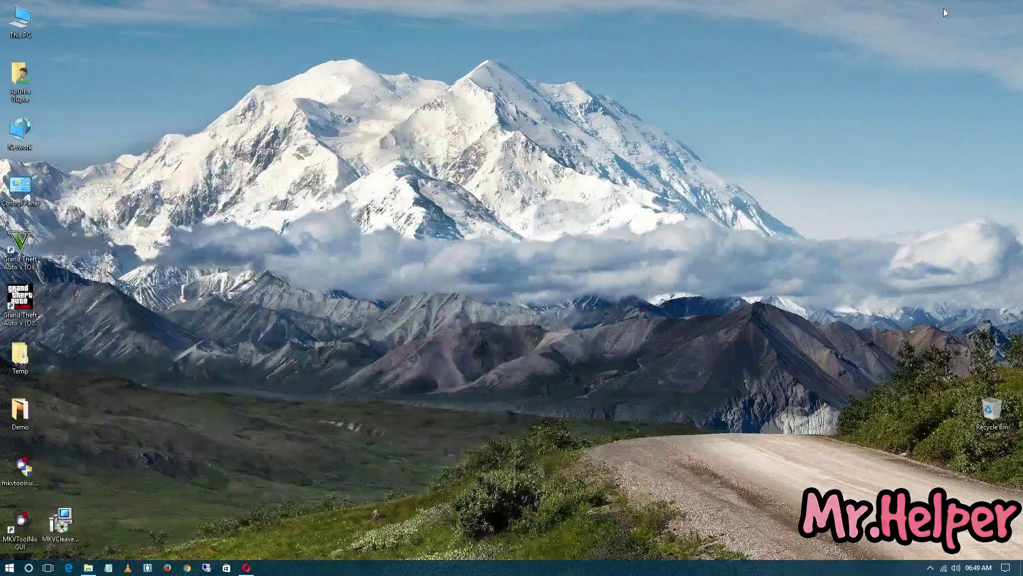
Step: Launch the MKVCleaver x64 installer and accept its license agreement
double_click(62, 524)
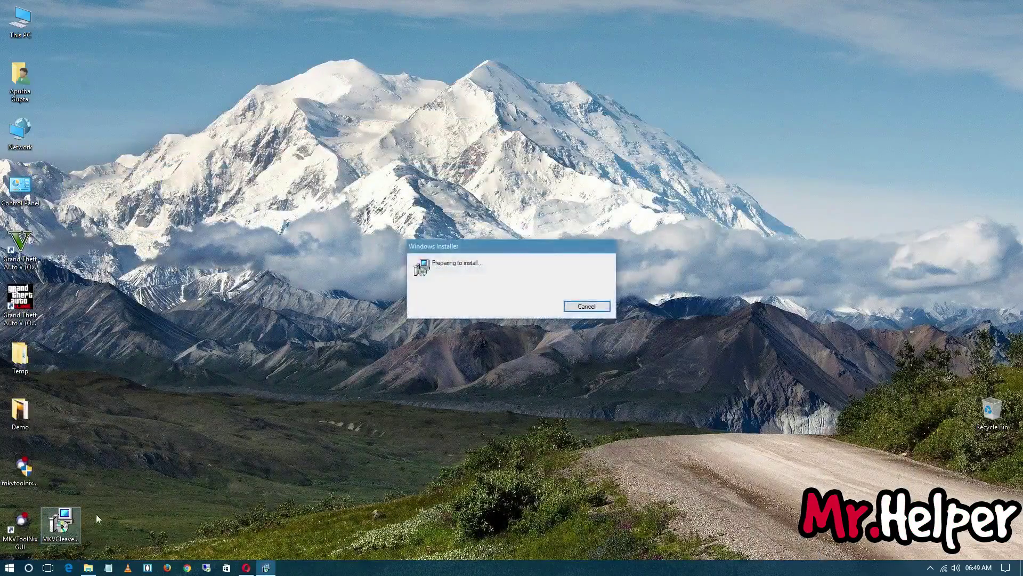
click(565, 370)
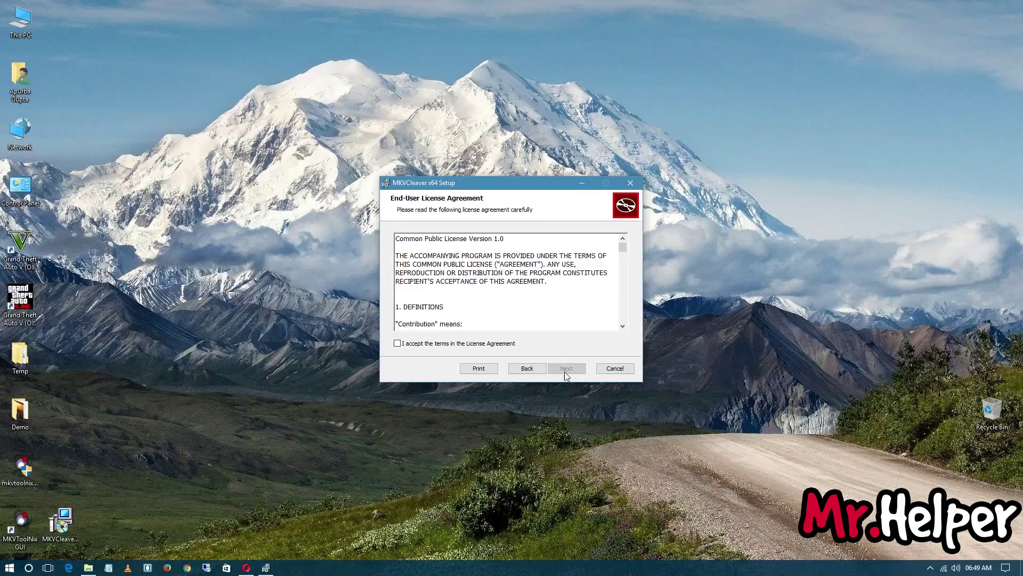
click(469, 345)
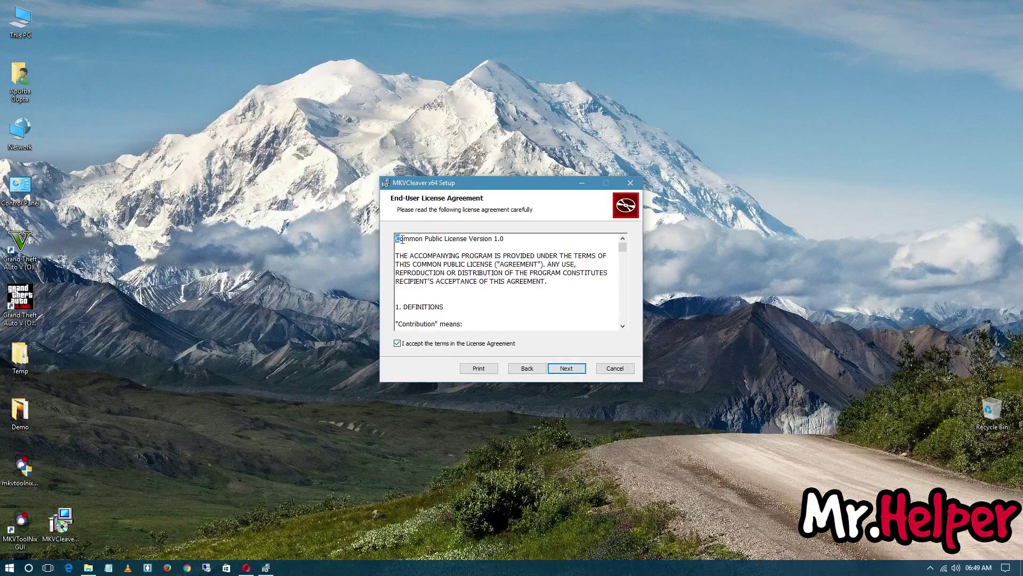
drag(403, 239, 624, 448)
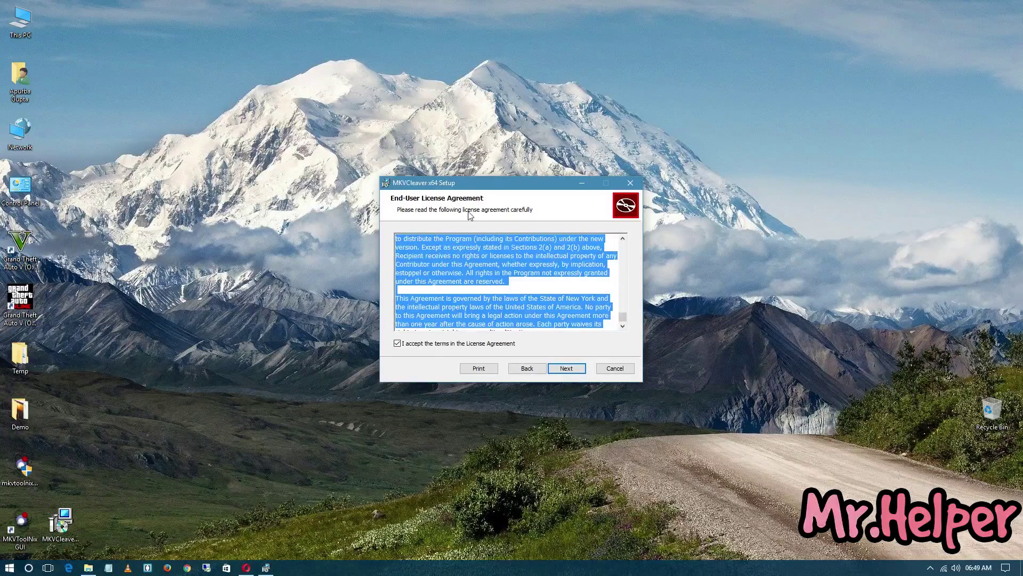
click(486, 320)
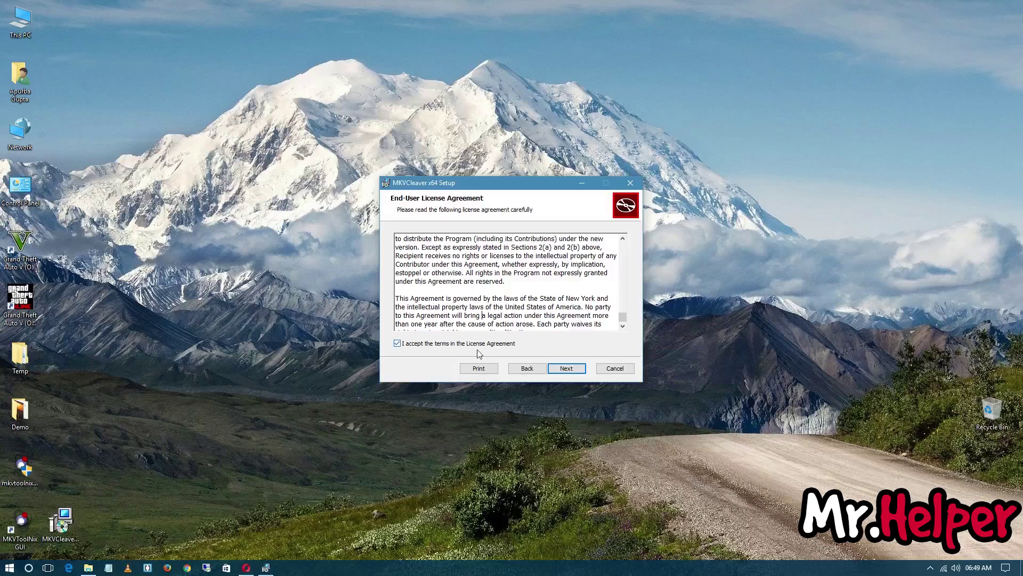
Step: Advance to Custom Setup and bring up the install location chooser
click(560, 368)
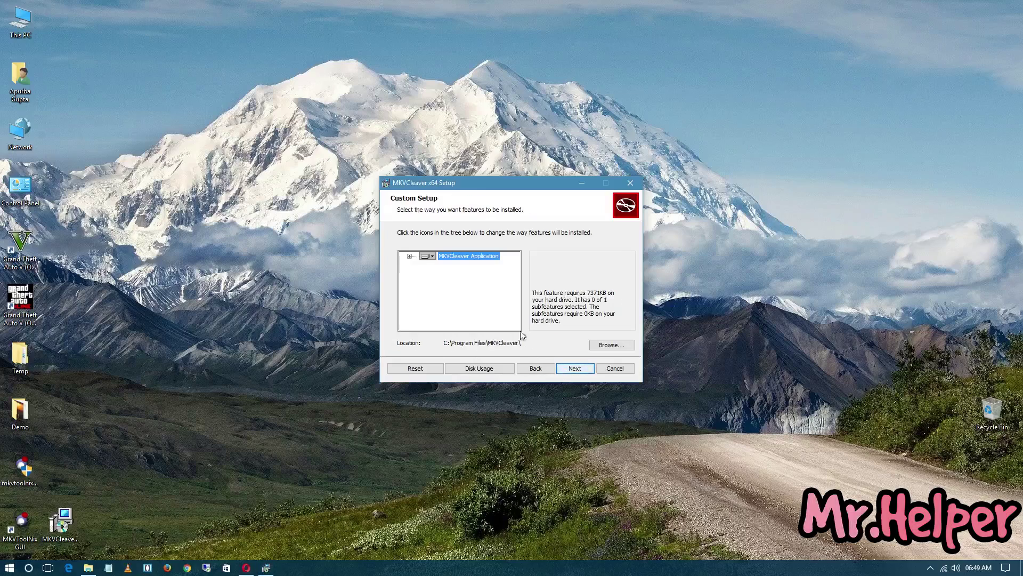
click(623, 345)
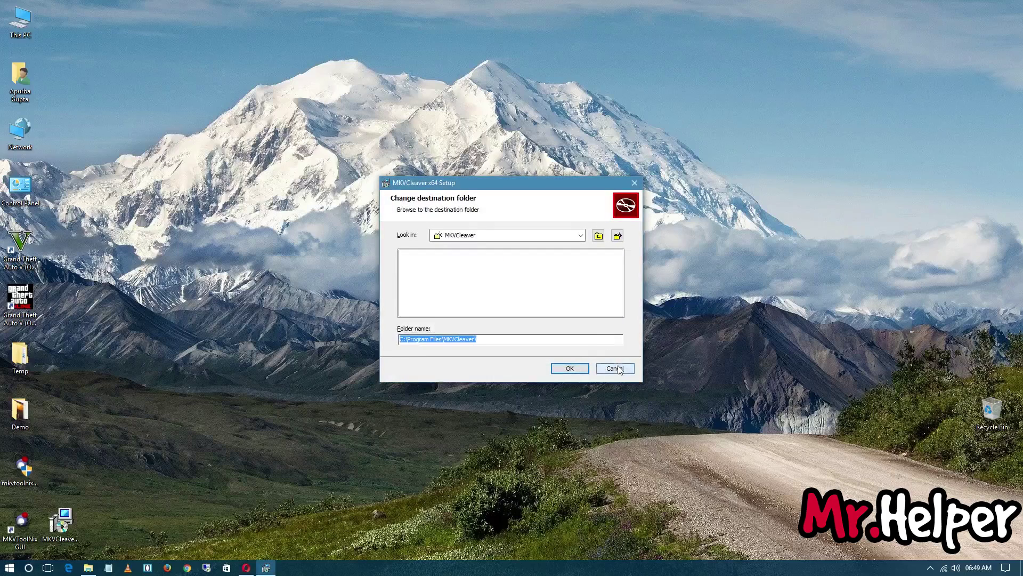
click(616, 370)
click(625, 343)
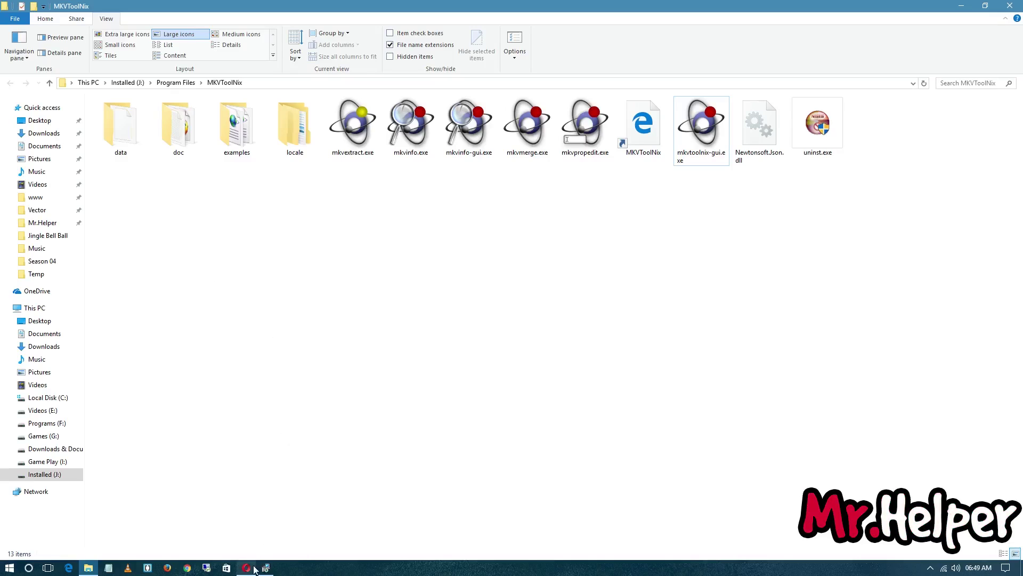
Step: Set the install path to J:\Program Files\MKVToolNix and proceed to install
click(963, 5)
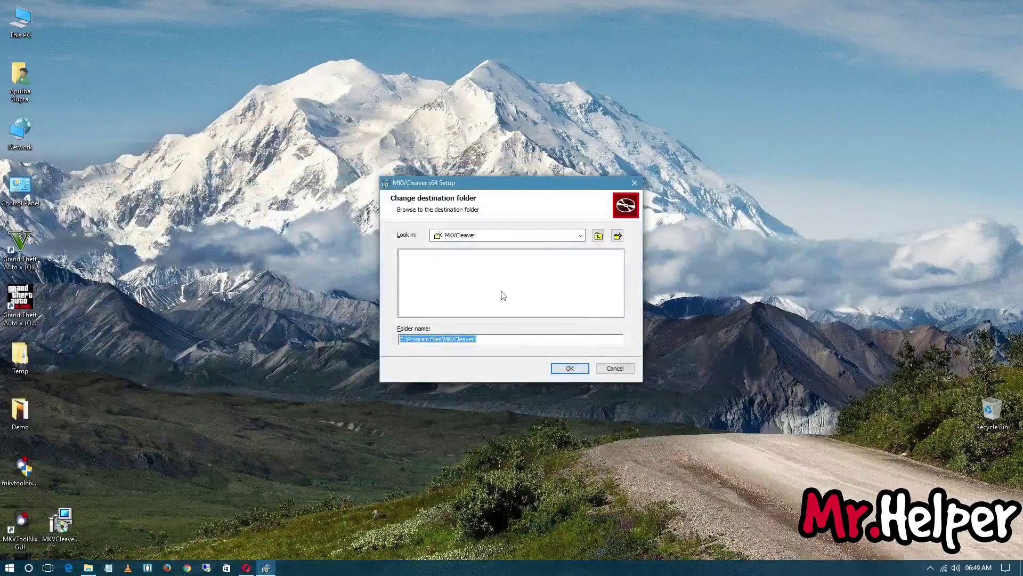
key(ctrl+v)
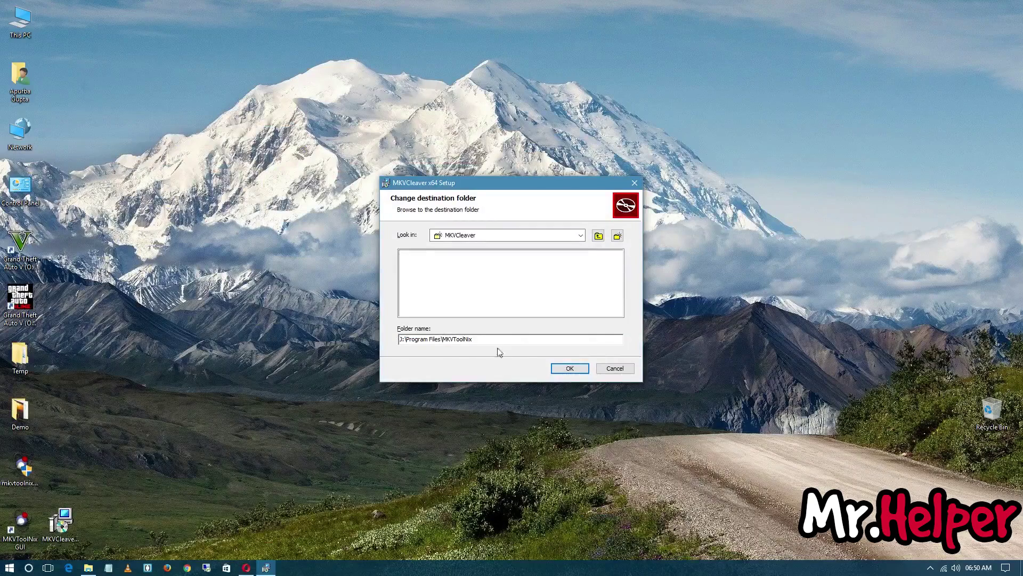
click(570, 370)
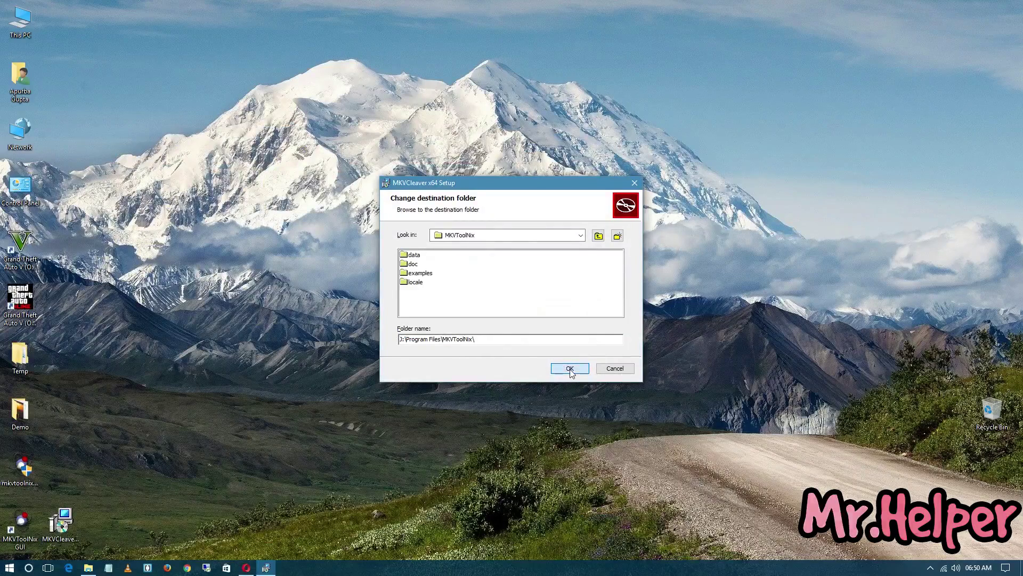
click(570, 371)
click(572, 371)
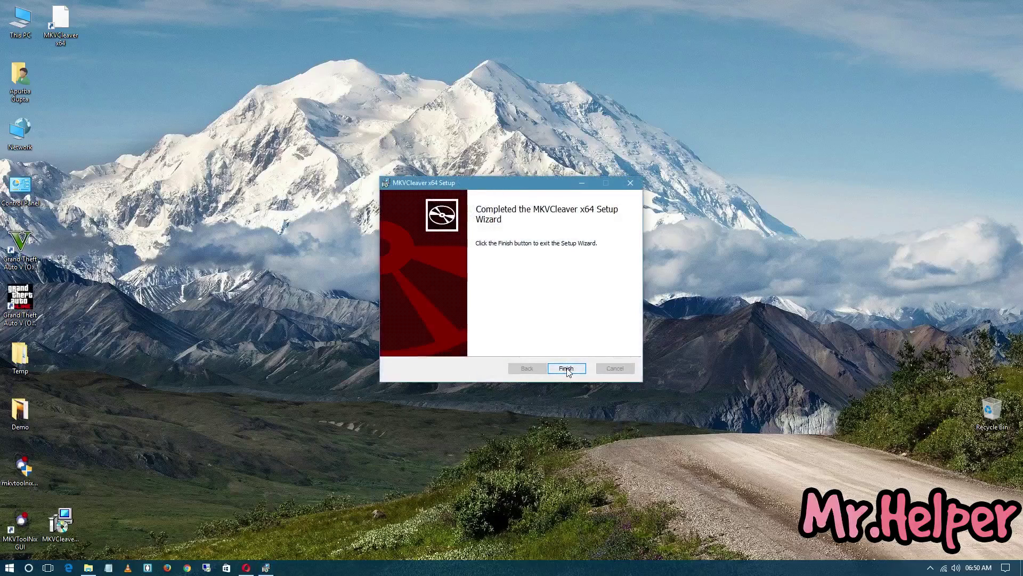
Step: Finish the setup wizard and launch MKVCleaver x64 from its desktop shortcut
click(566, 369)
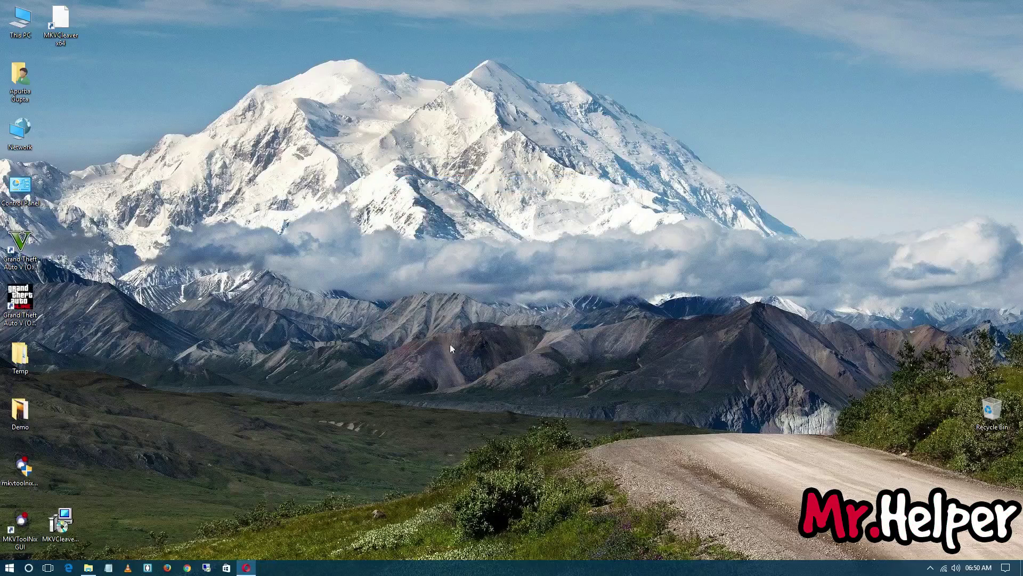
double_click(57, 24)
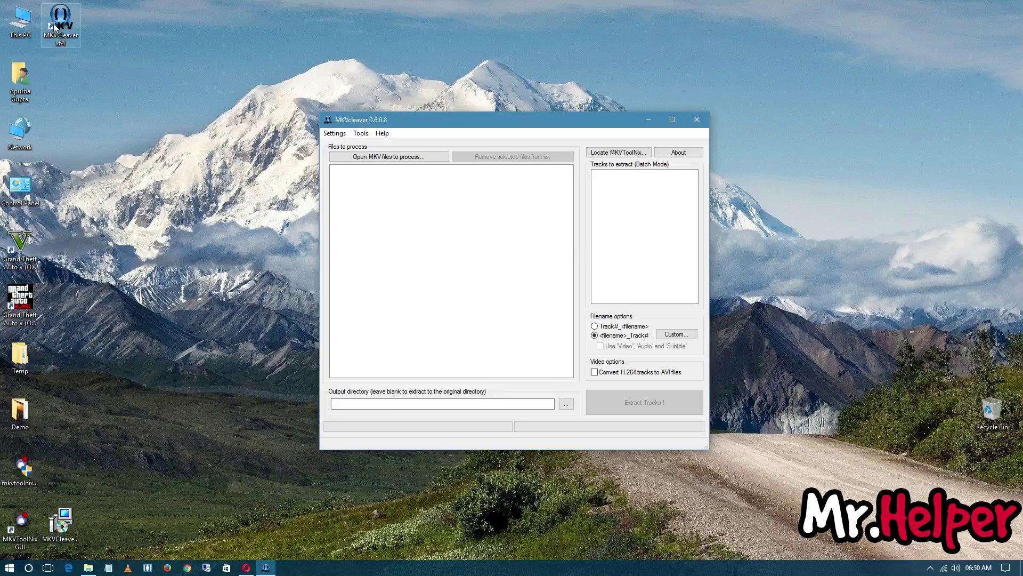
Step: Add the demo MKV file to Files to process and expand its track list
double_click(20, 410)
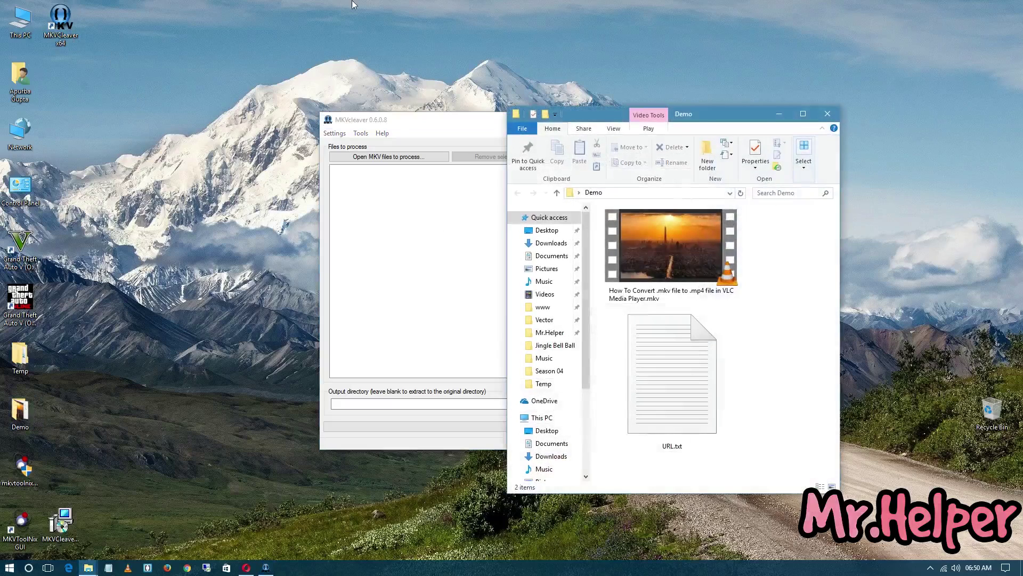
drag(672, 248, 477, 254)
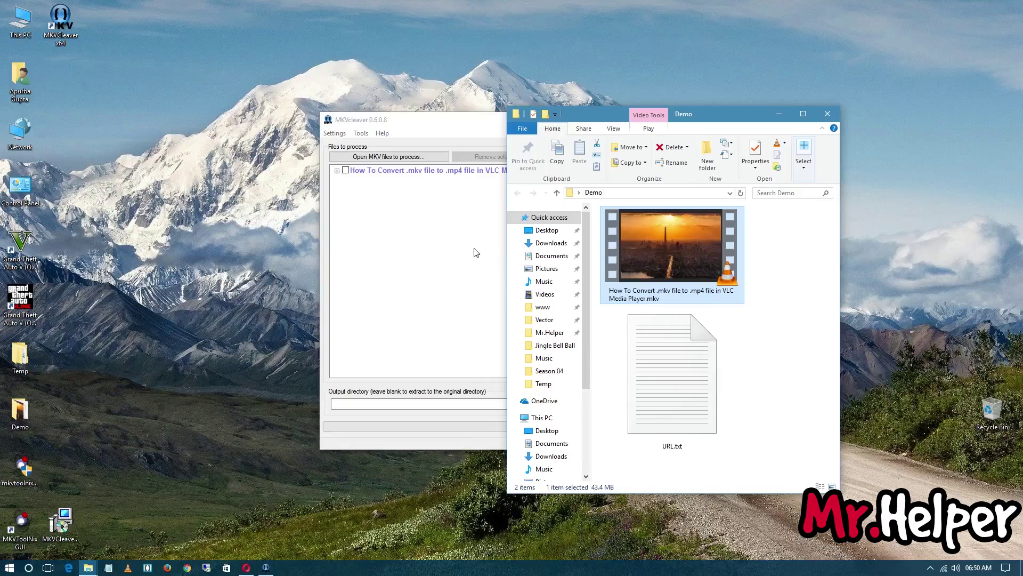
click(827, 113)
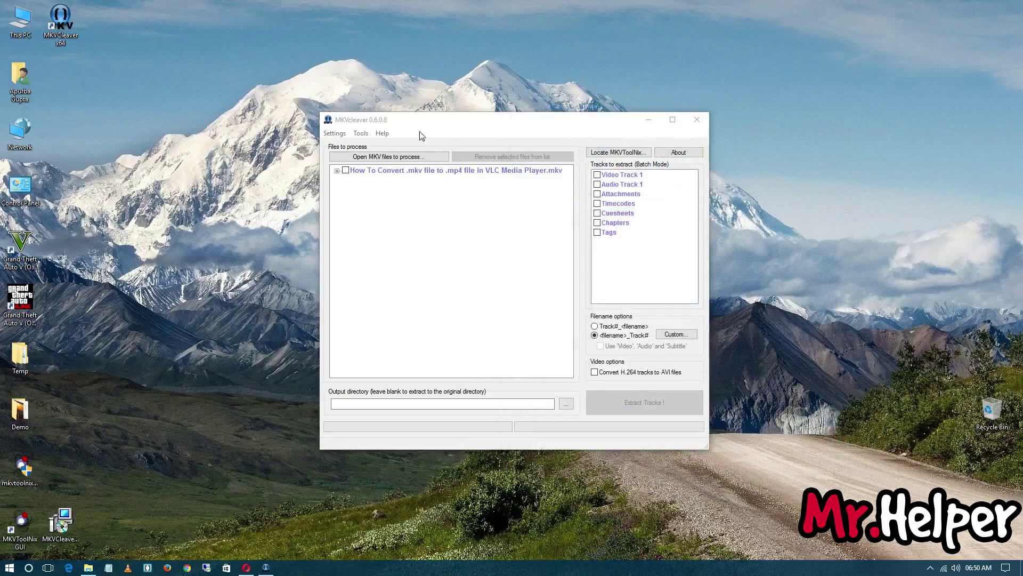
click(337, 171)
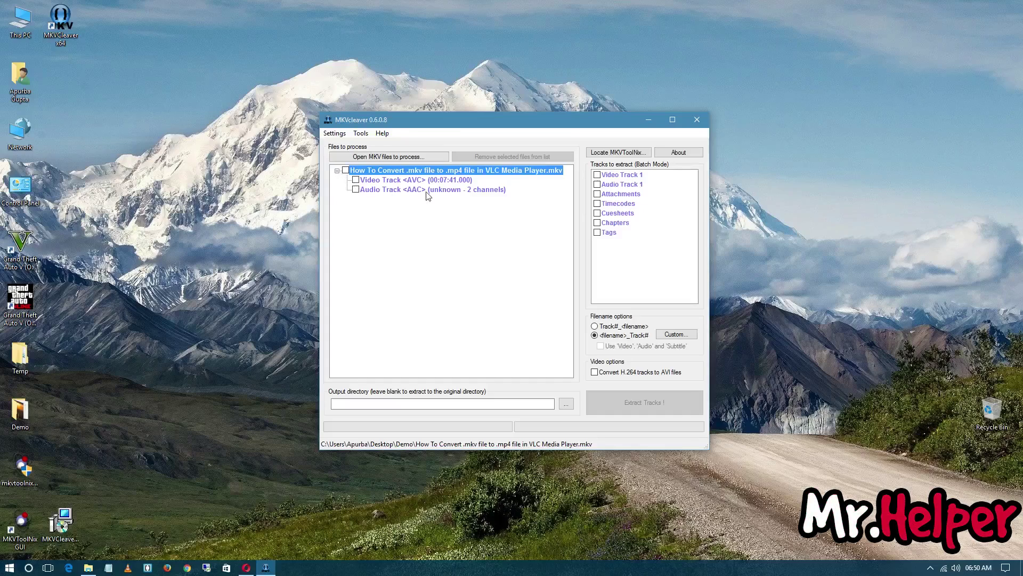
Step: Check the Video Track and Audio Track for extraction and start Extract Tracks
click(438, 181)
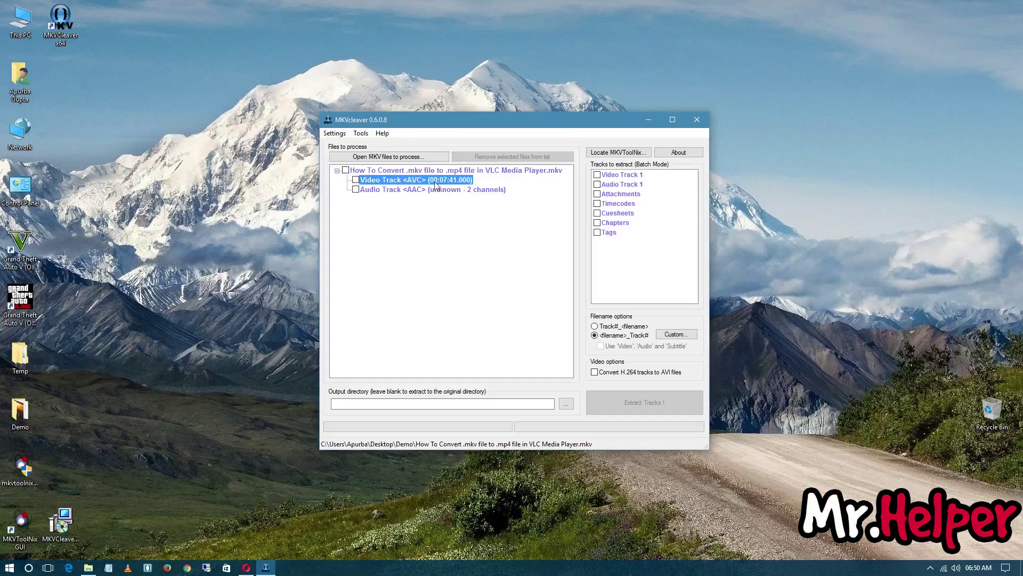
click(356, 180)
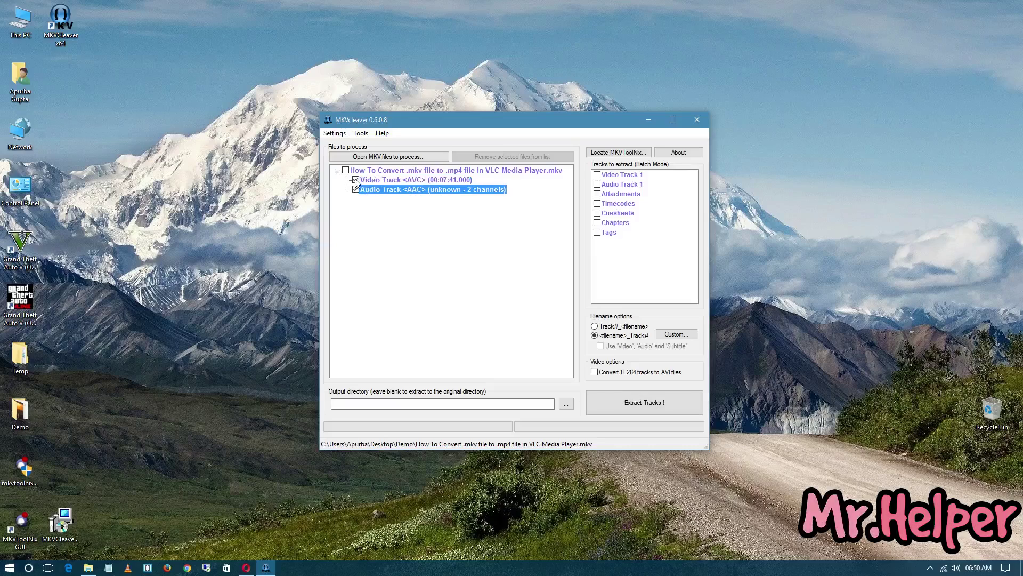
click(356, 180)
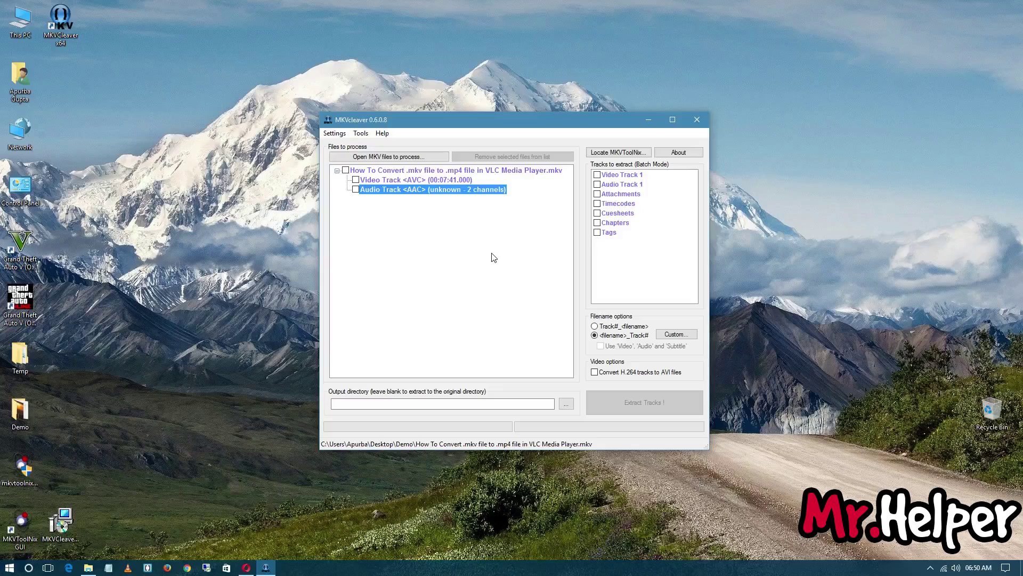
click(361, 181)
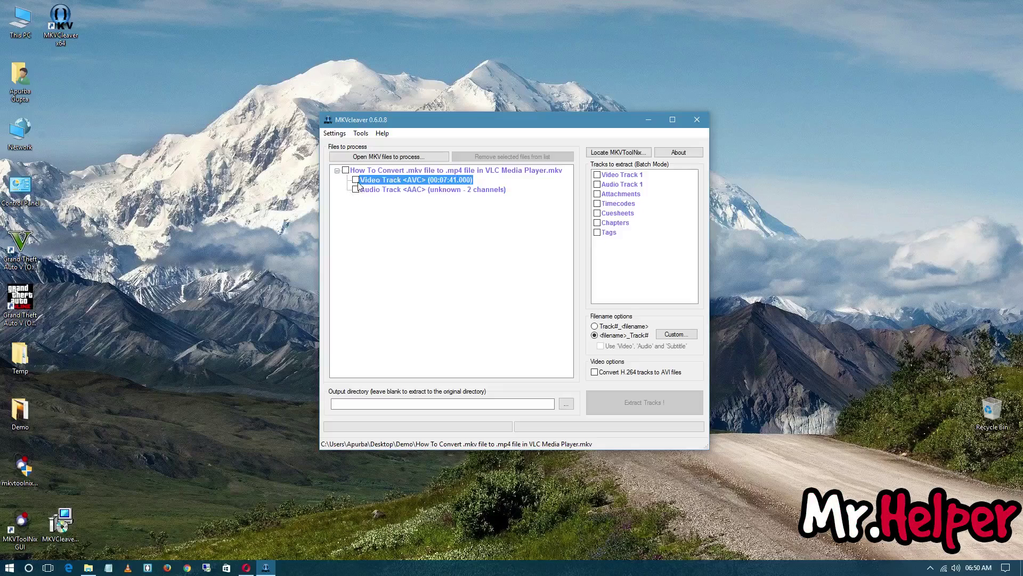
click(356, 189)
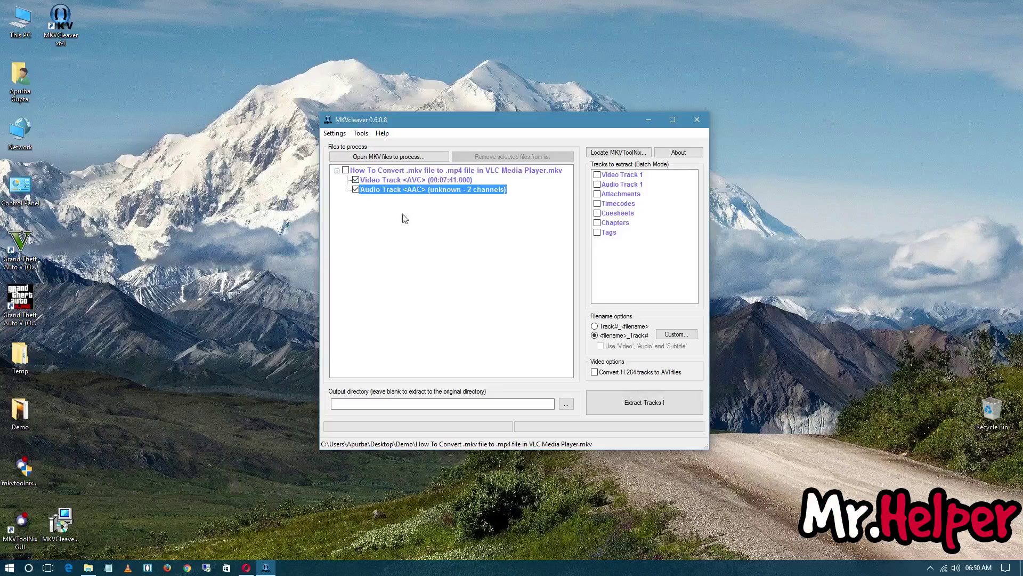
click(634, 406)
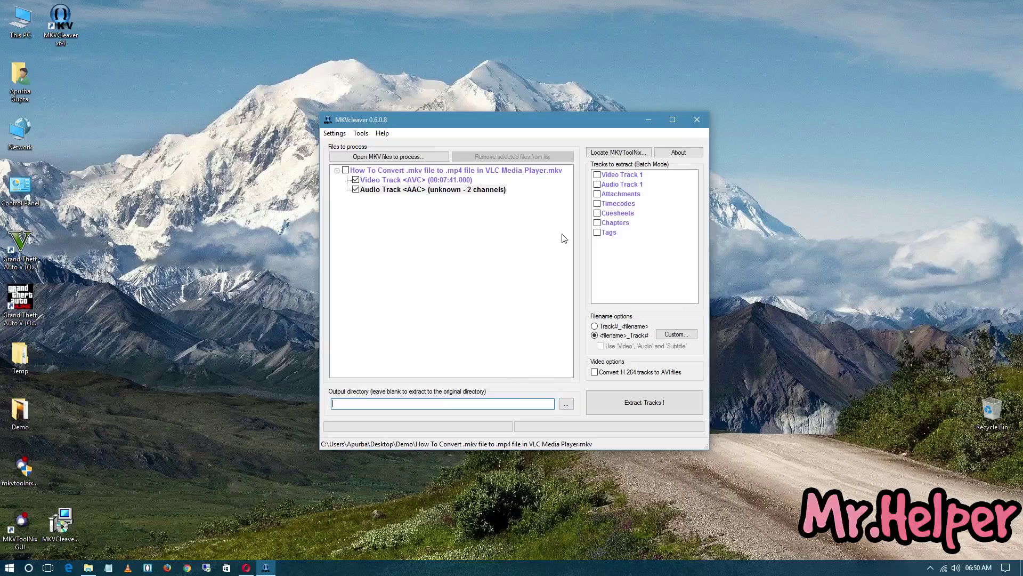
click(702, 121)
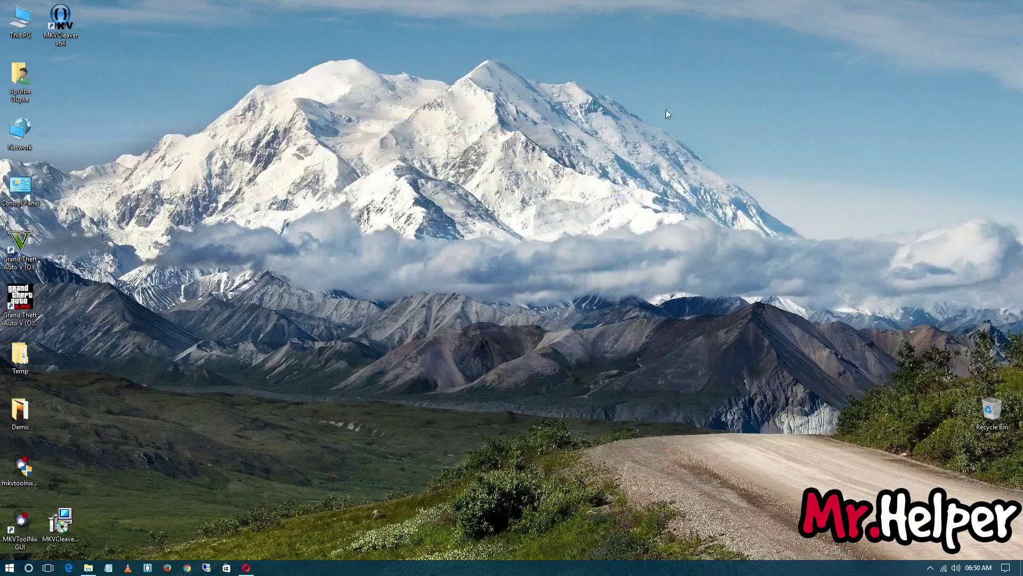
right_click(706, 41)
click(723, 70)
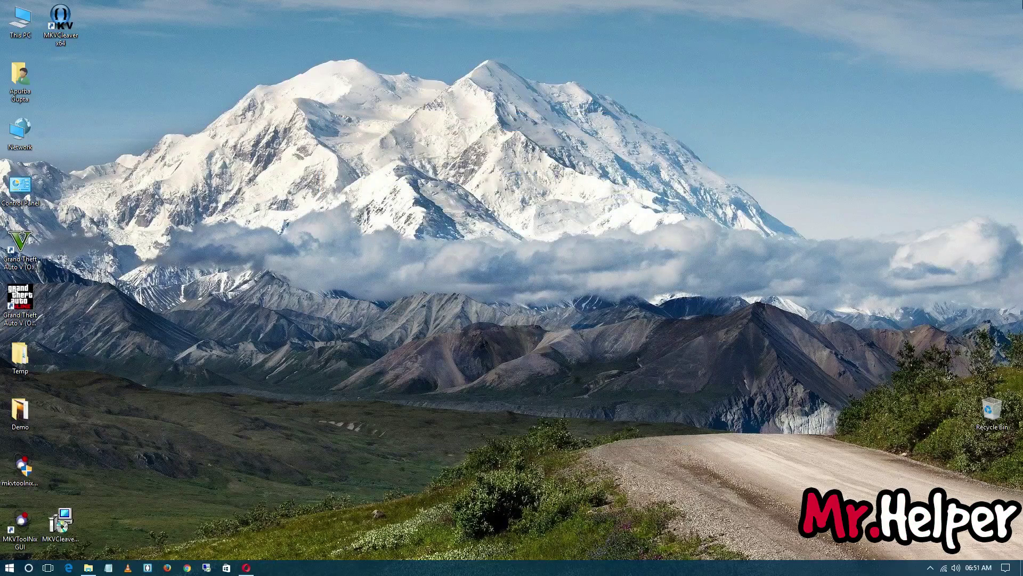